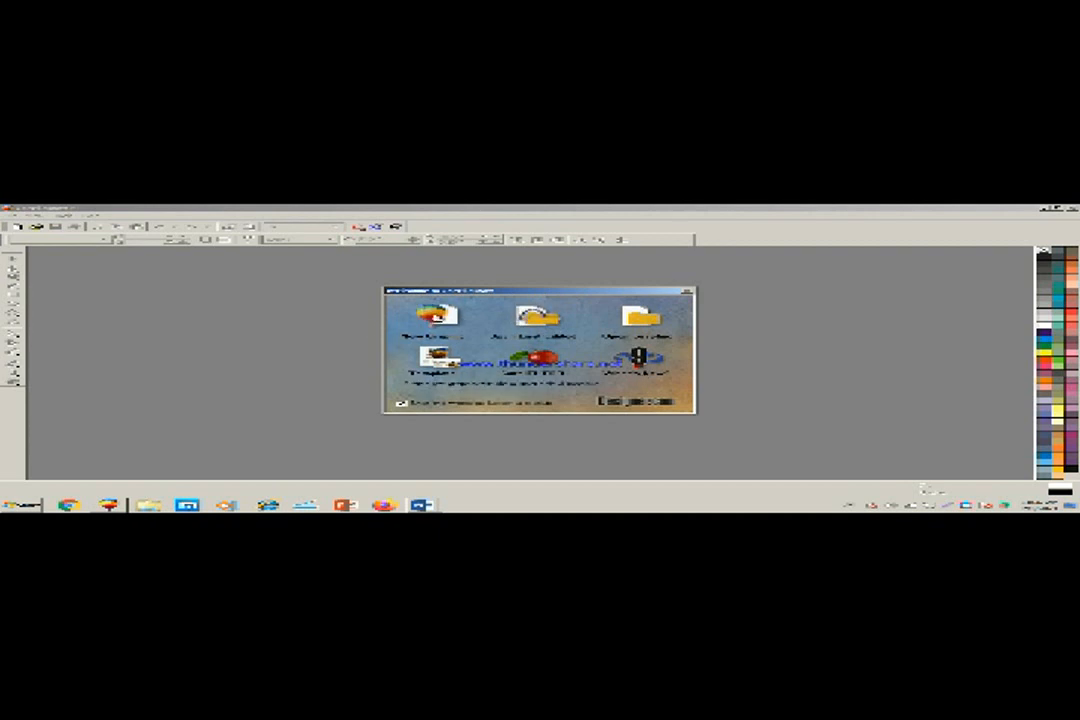
- Create a new blank graphic and bring up its save dialog, leaving the dialog again
left_click(436, 316)
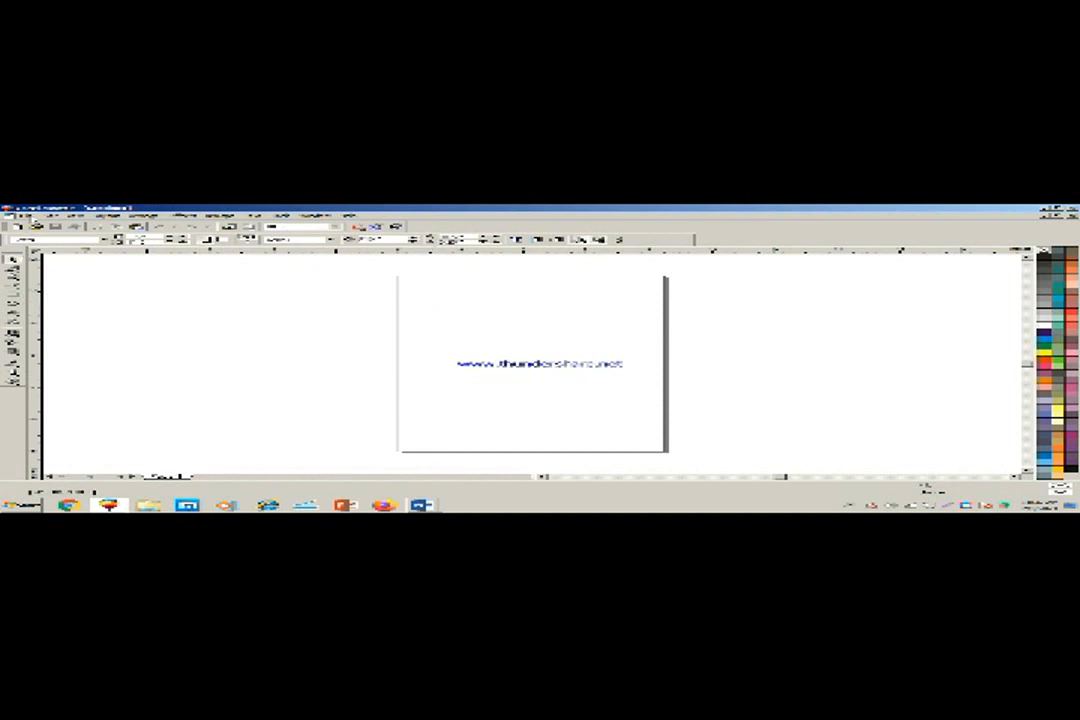
left_click(20, 215)
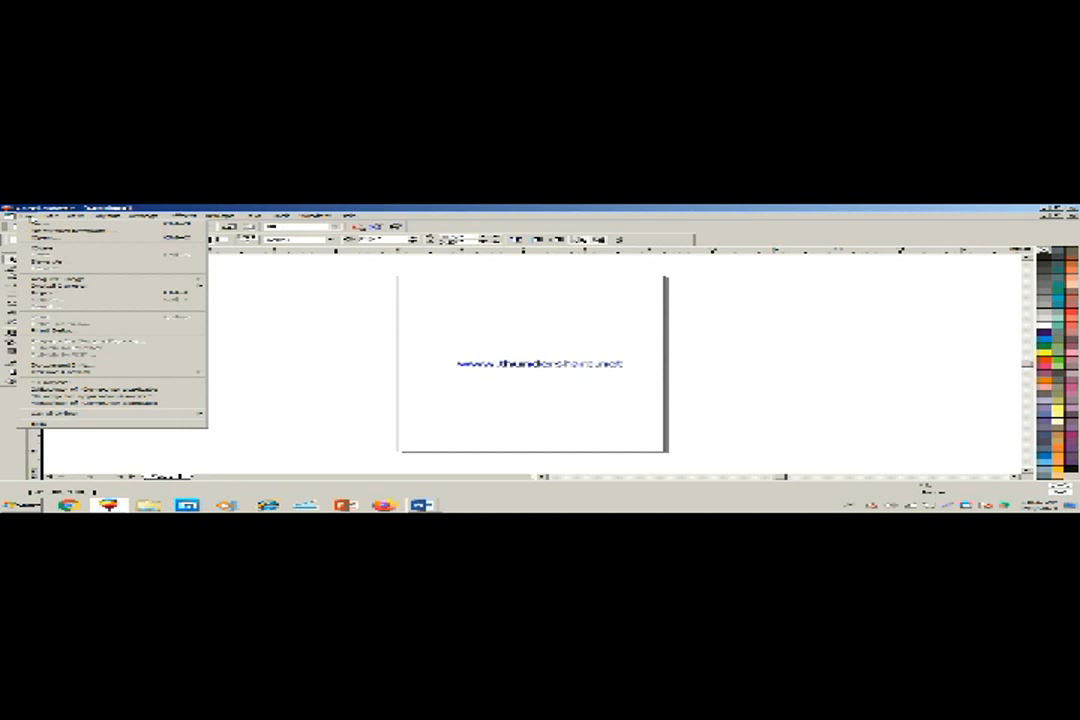
left_click(80, 262)
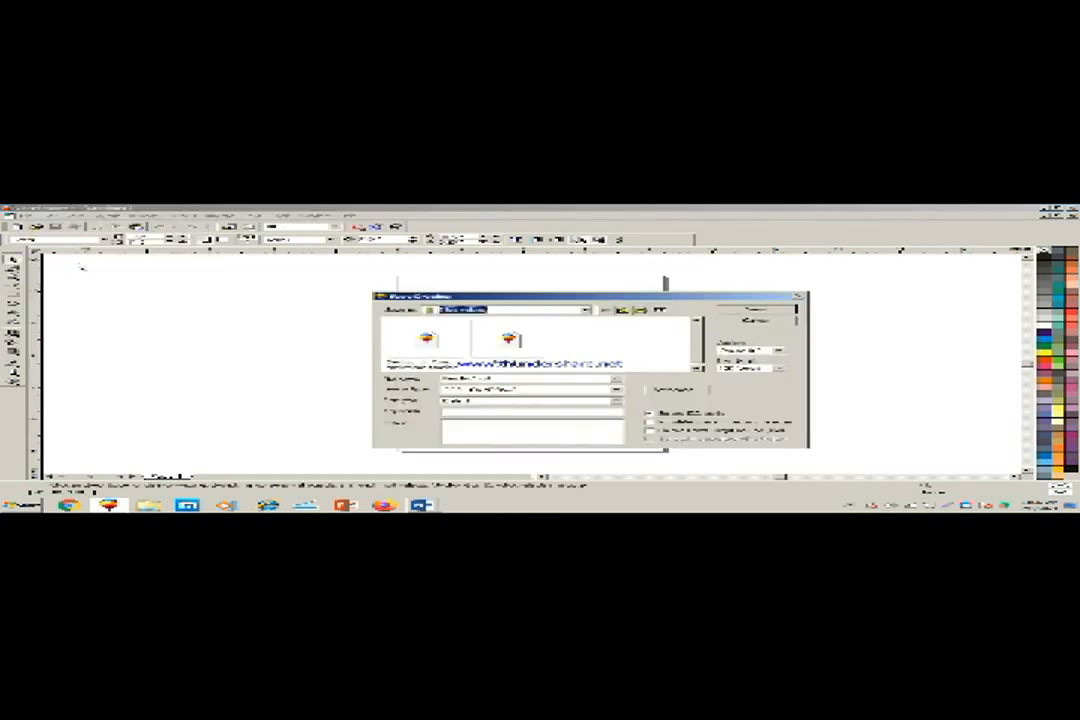
left_click(755, 310)
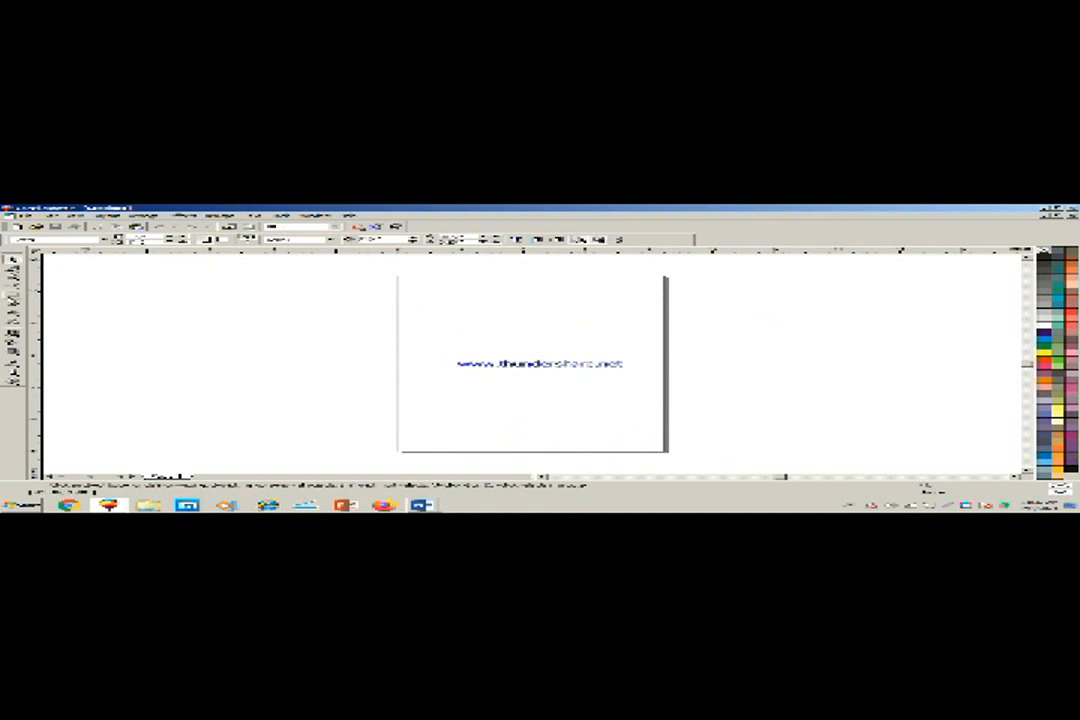
- Draw two overlapping rectangles on the page and fill the upper one with salmon and the lower one with dark blue
key("F6")
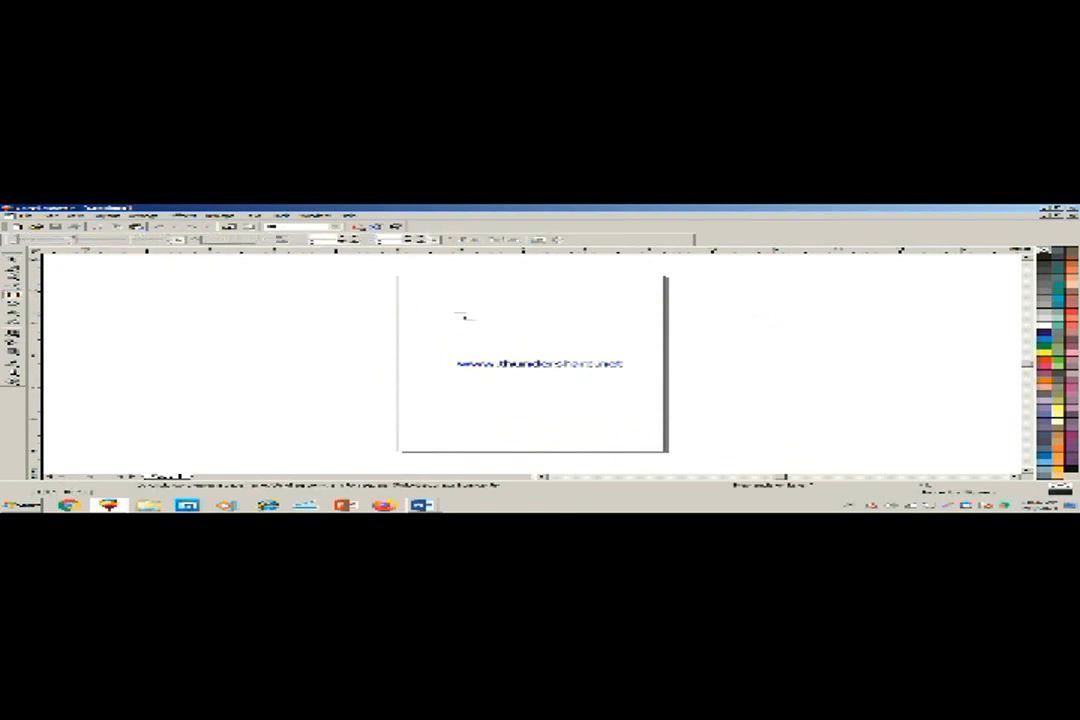
mouse_move(425, 306)
left_mouse_down()
mouse_move(490, 330)
mouse_move(547, 372)
mouse_move(545, 358)
left_mouse_up()
left_click(1071, 320)
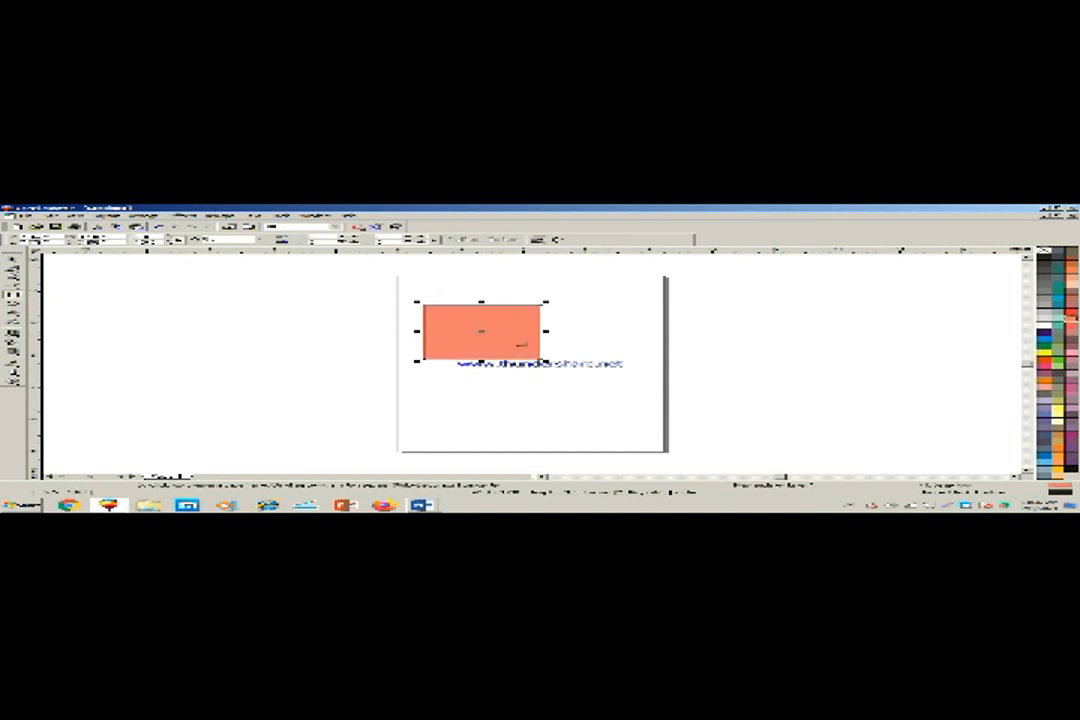
mouse_move(510, 325)
left_mouse_down()
mouse_move(602, 381)
mouse_move(634, 386)
left_mouse_up()
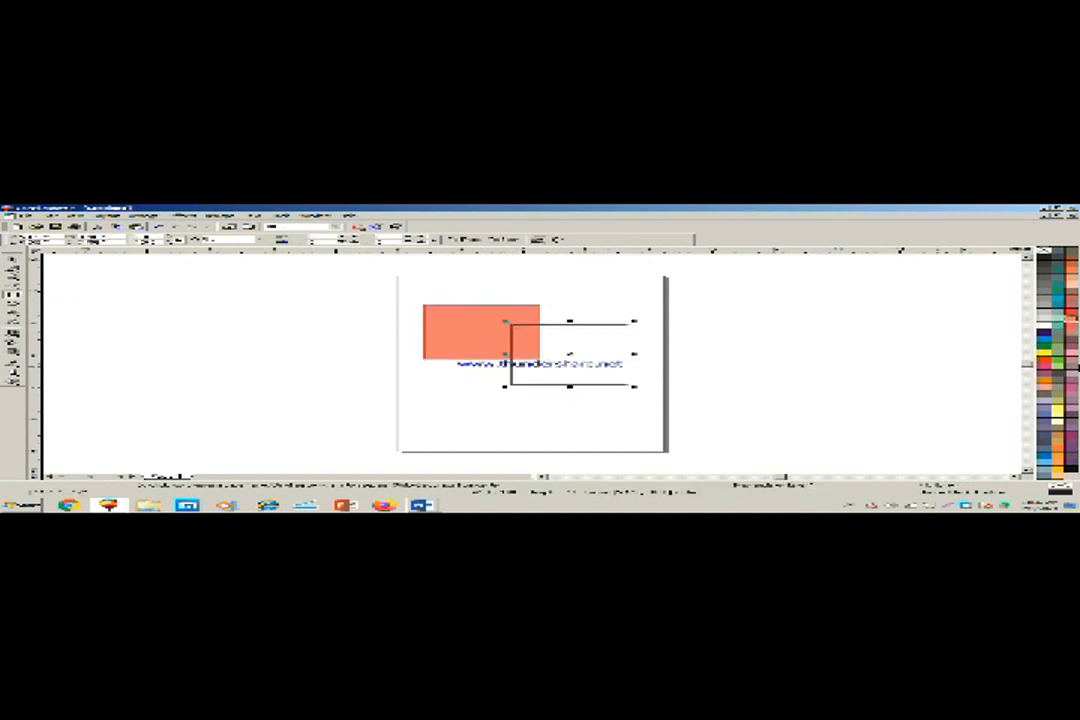
left_click(1045, 336)
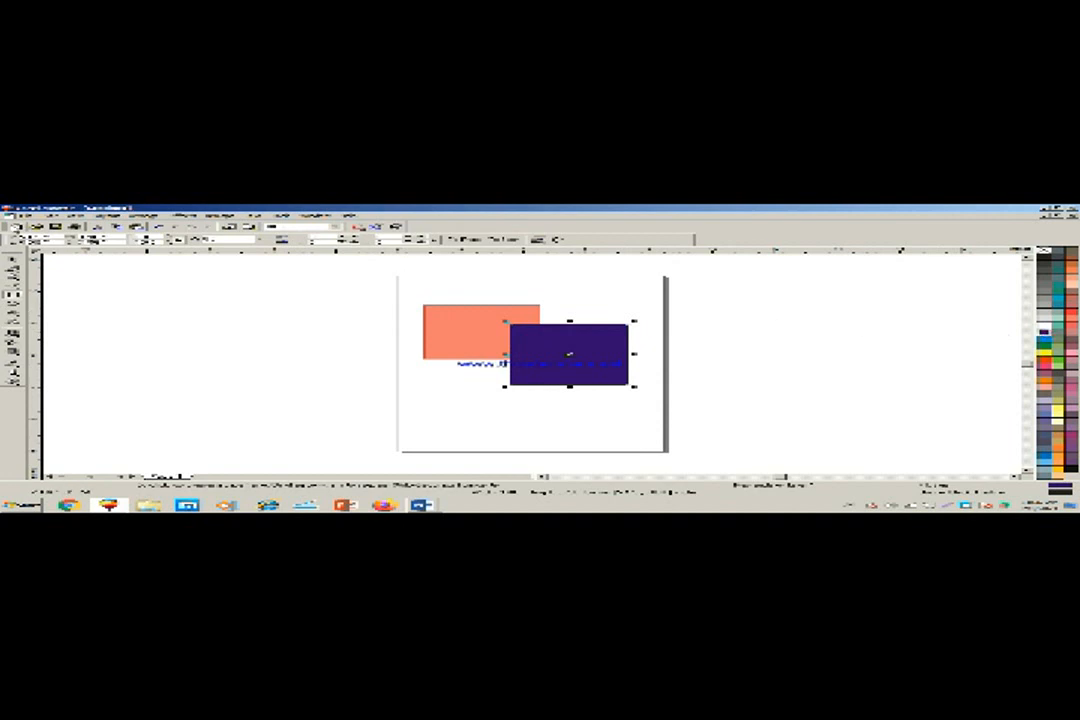
- Review the file types offered in the save dialog, then cancel without saving the drawing
left_click(26, 214)
left_click(45, 248)
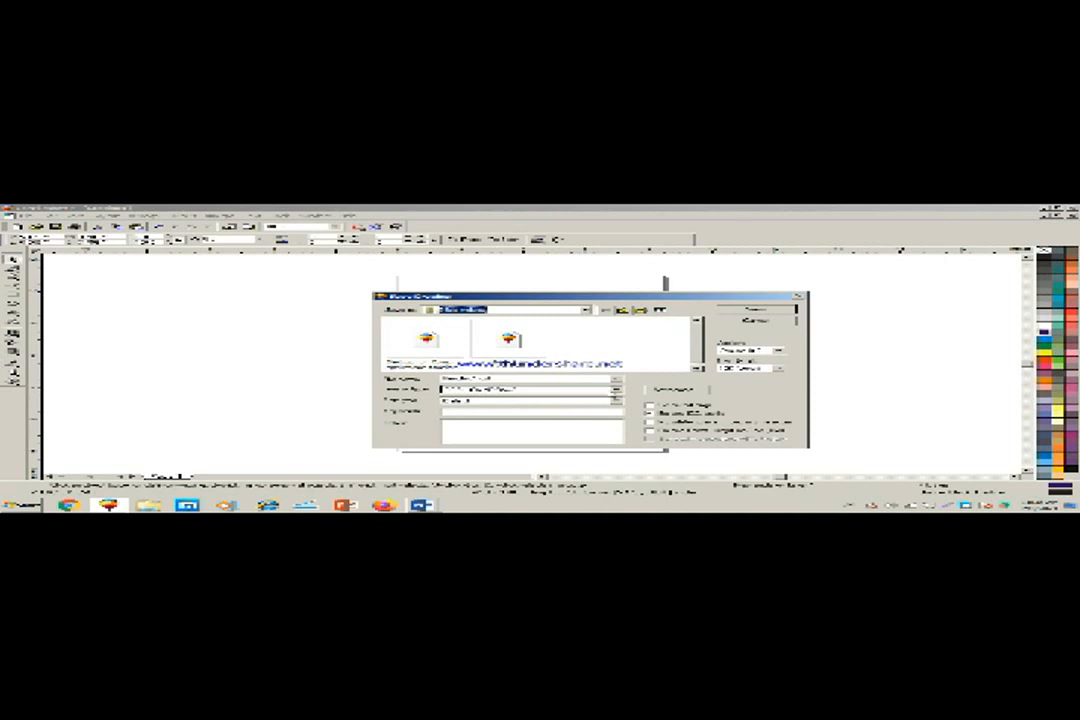
left_click(615, 391)
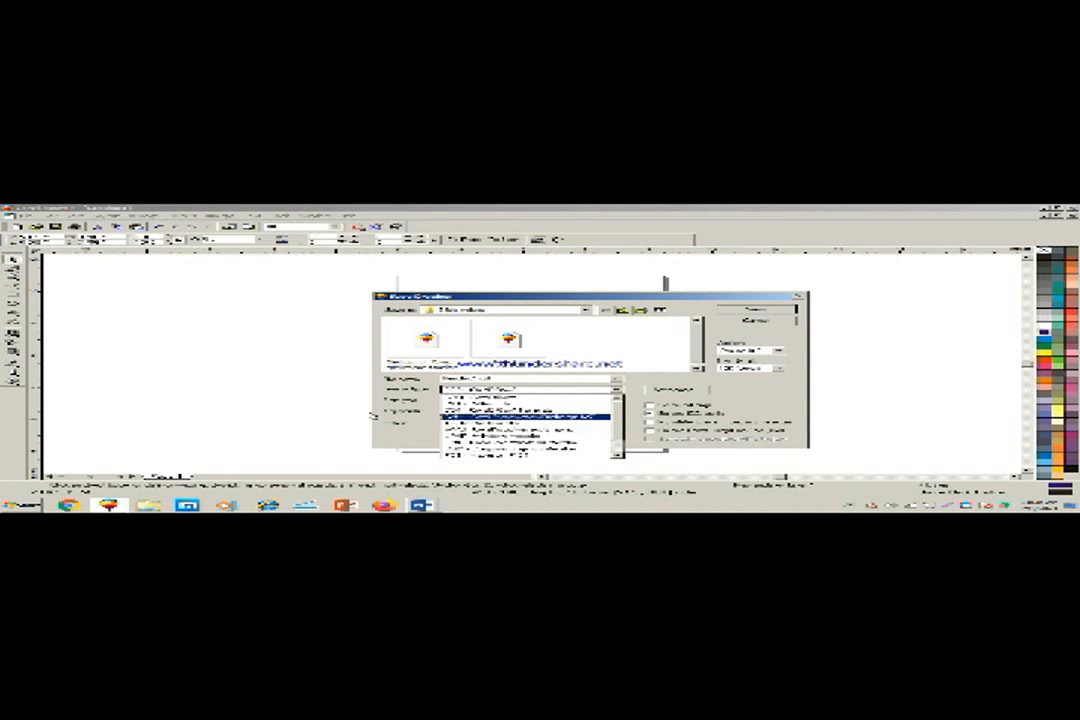
left_click(304, 405)
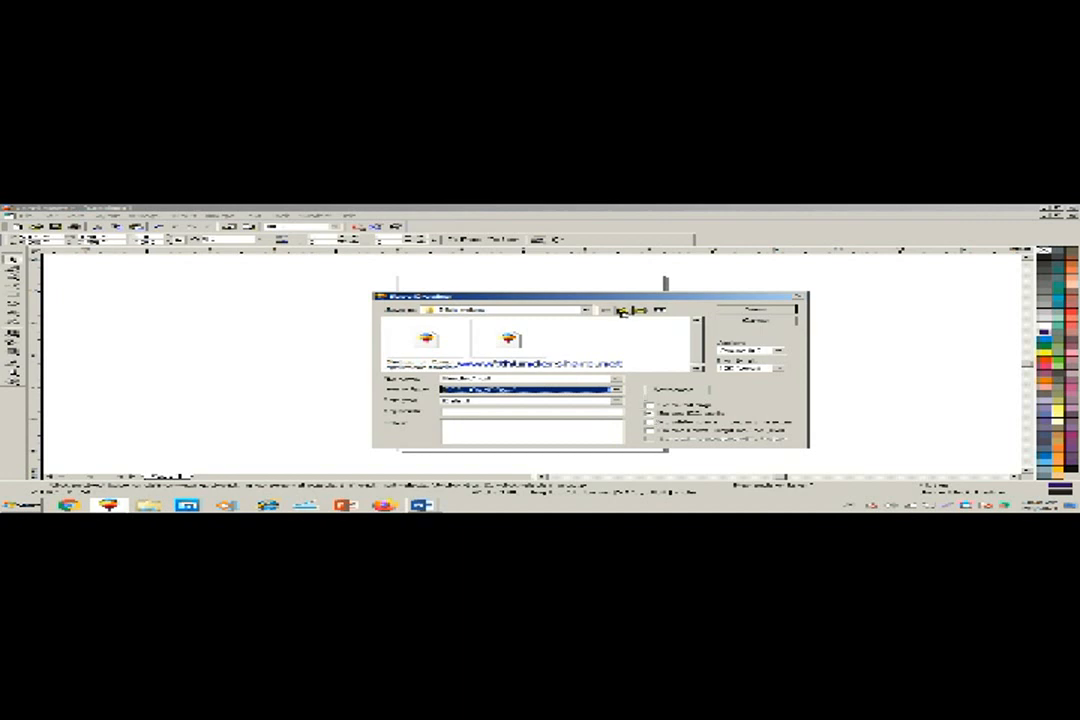
left_click_drag(454, 296, 664, 300)
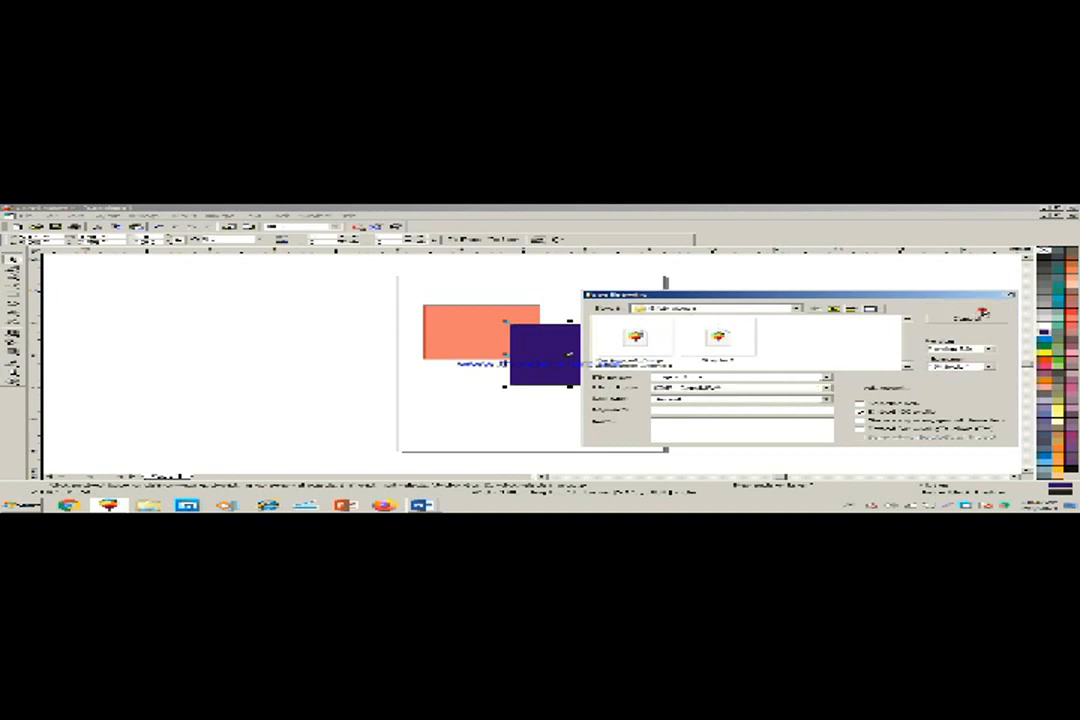
left_click(978, 318)
- Delete the dark blue rectangle and the salmon rectangle from the page
left_click(632, 373)
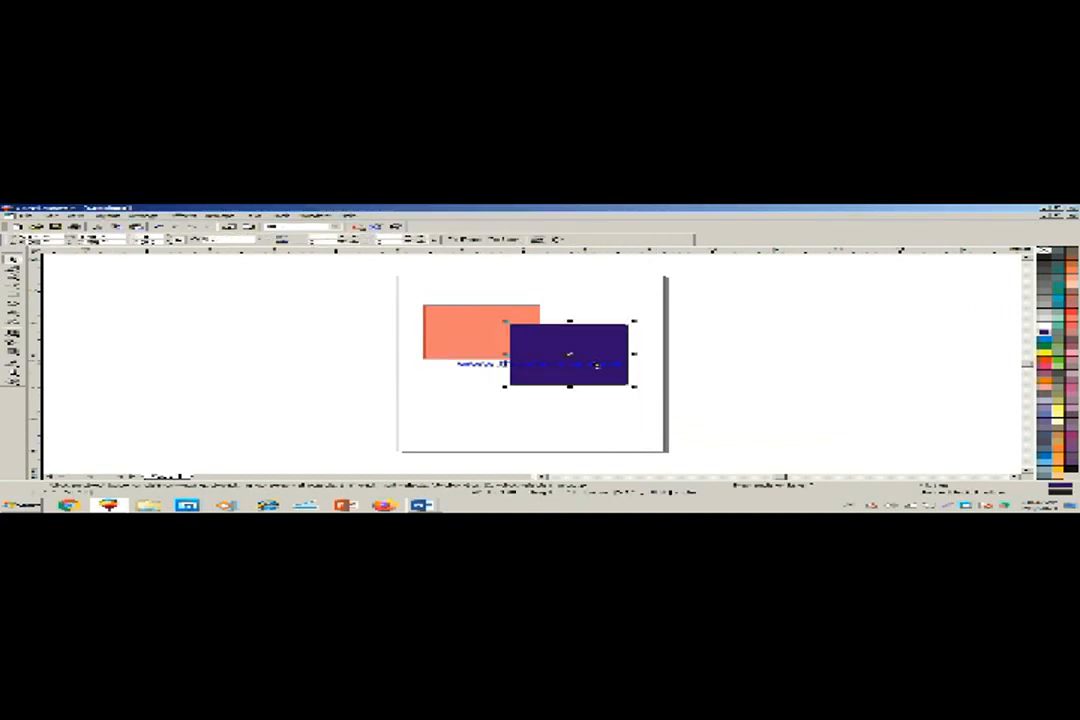
key("Delete")
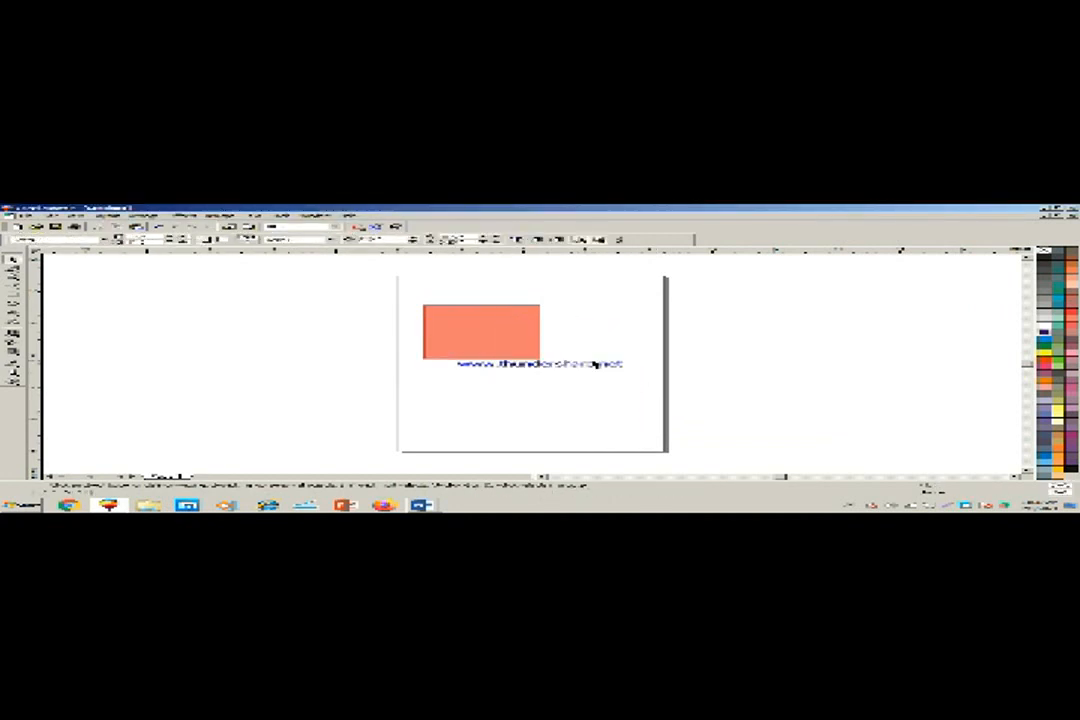
left_click(523, 338)
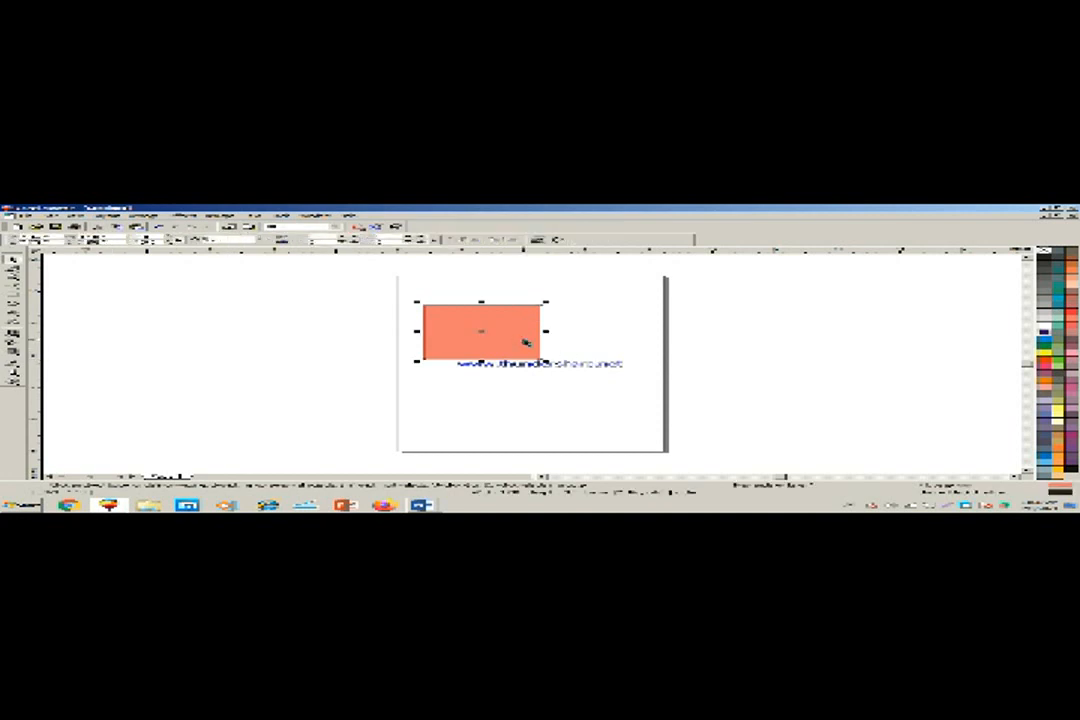
key("Delete")
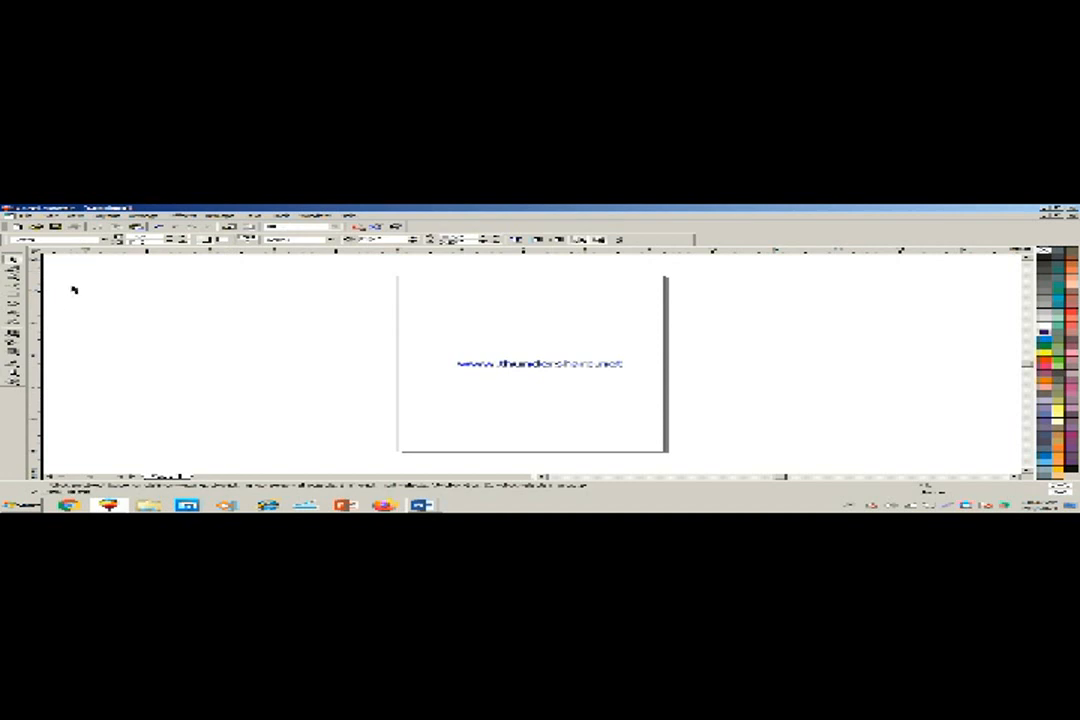
- Draw three overlapping rectangles running diagonally down the page and fill them with brownish red, dark blue and pale yellow
left_click(14, 295)
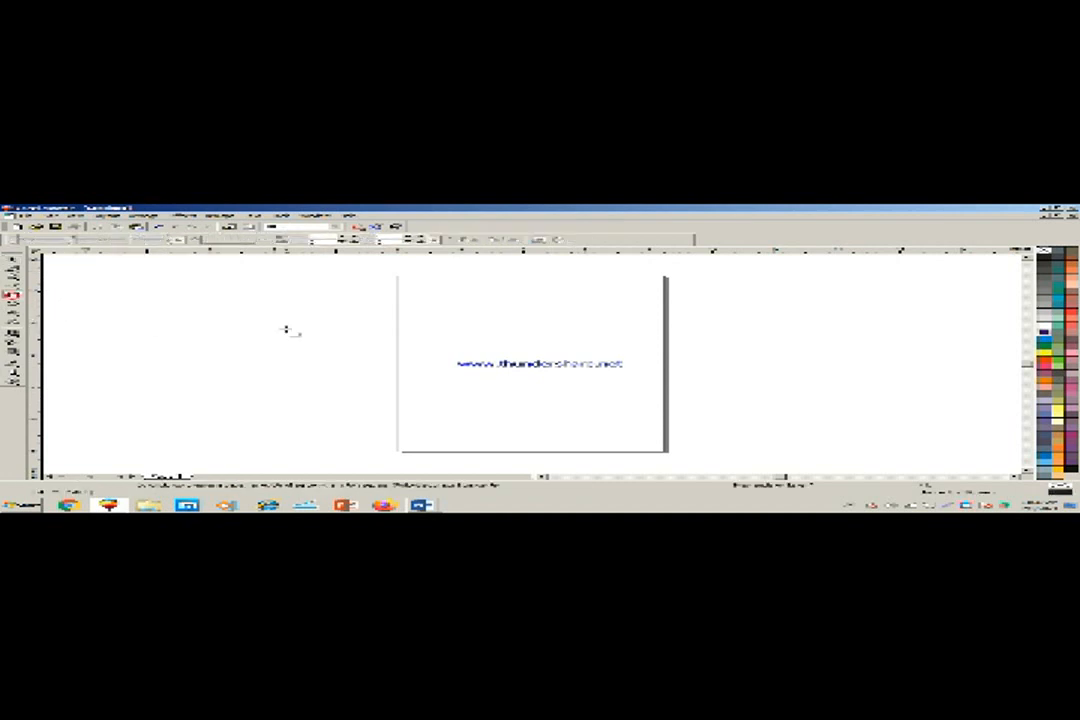
left_click_drag(423, 319, 649, 431)
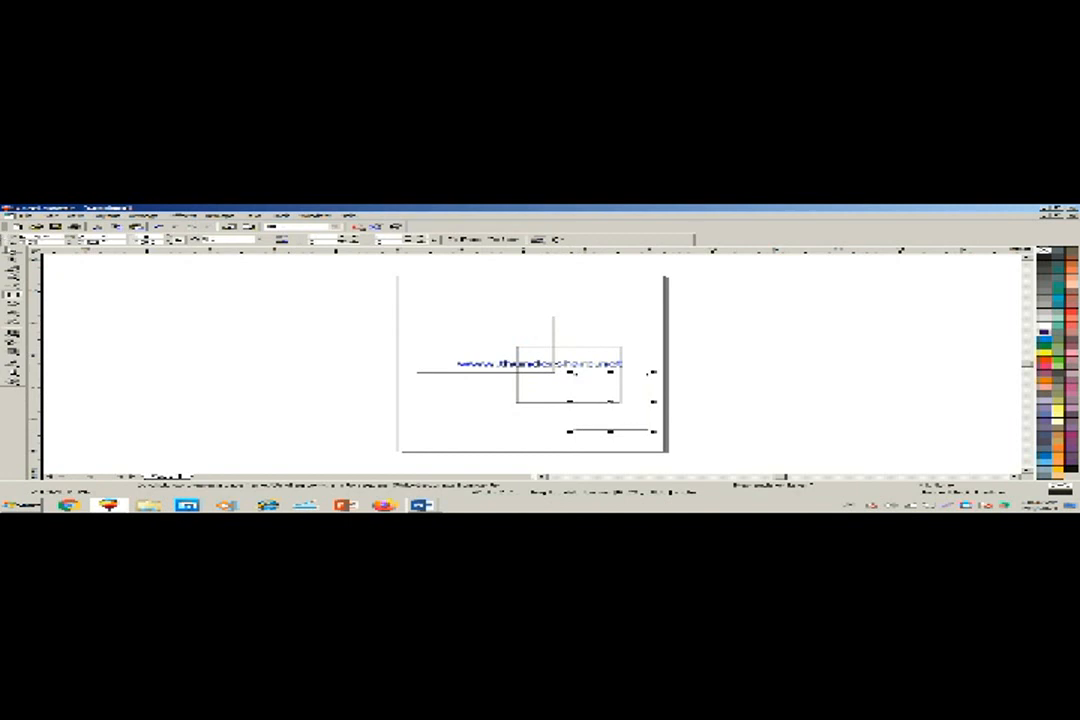
left_click(463, 330)
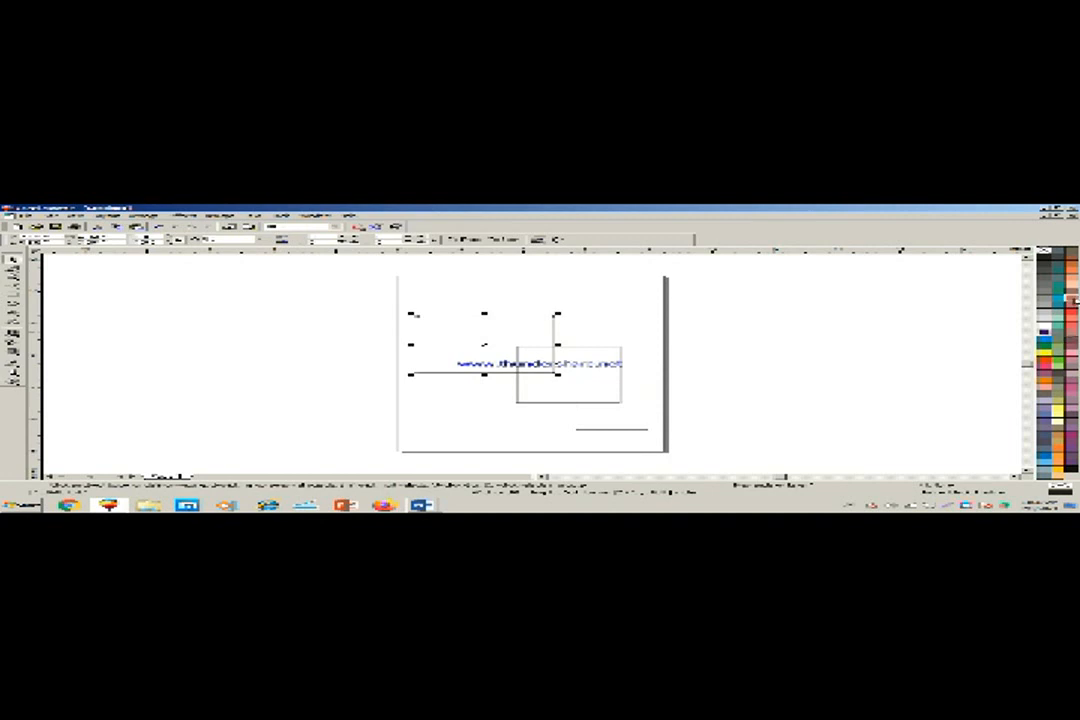
left_click(1073, 298)
left_click(618, 362)
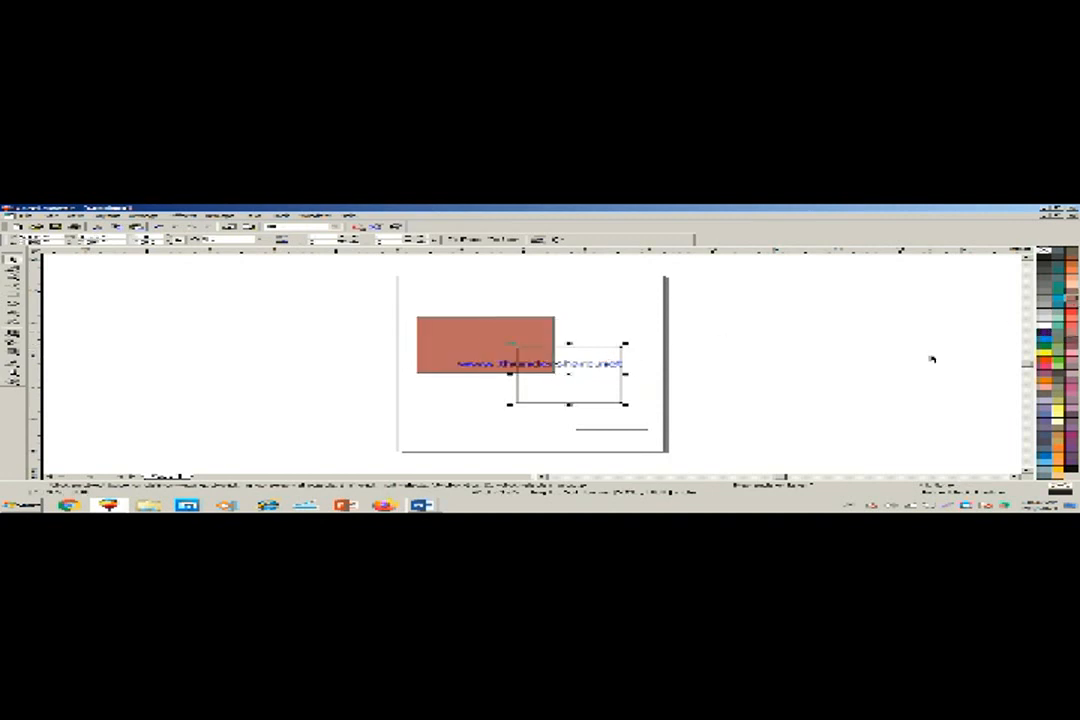
left_click(1044, 332)
left_click(605, 429)
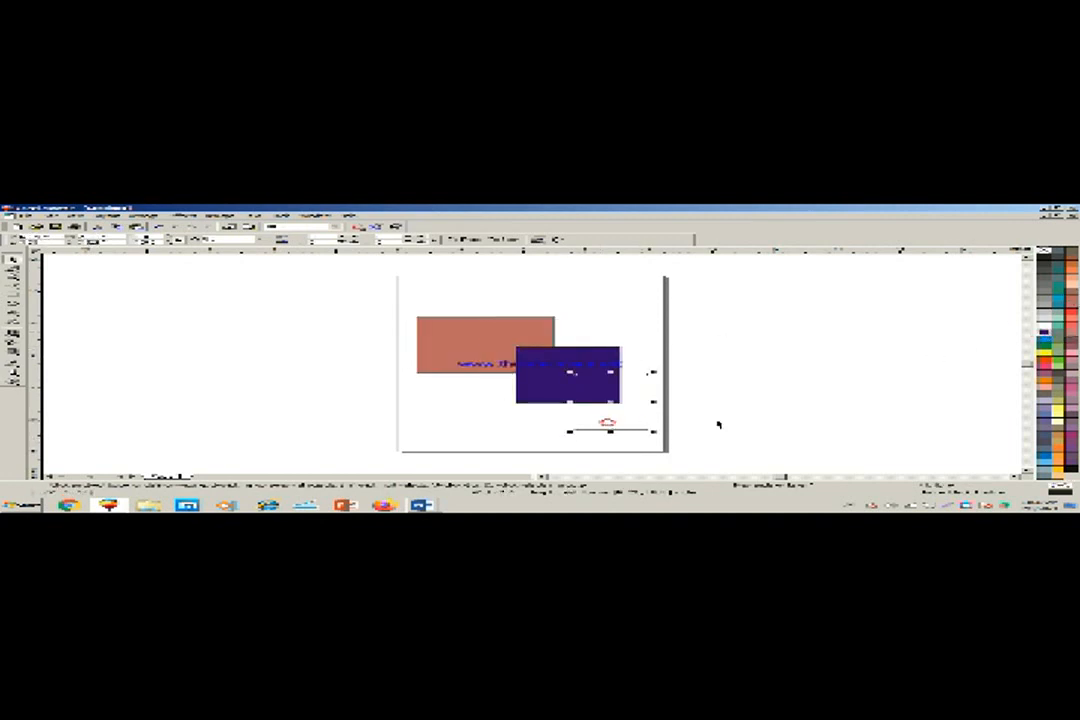
left_click(1060, 421)
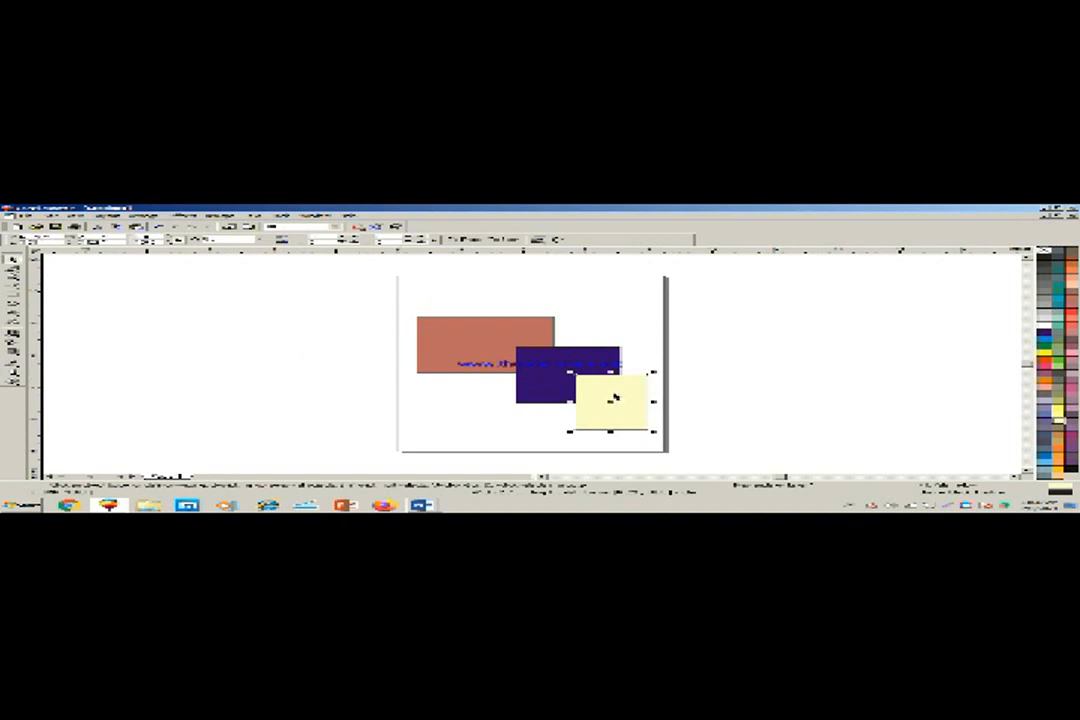
- Delete the pale yellow, dark blue and brownish red rectangles from the page
left_click(612, 395)
key("Delete")
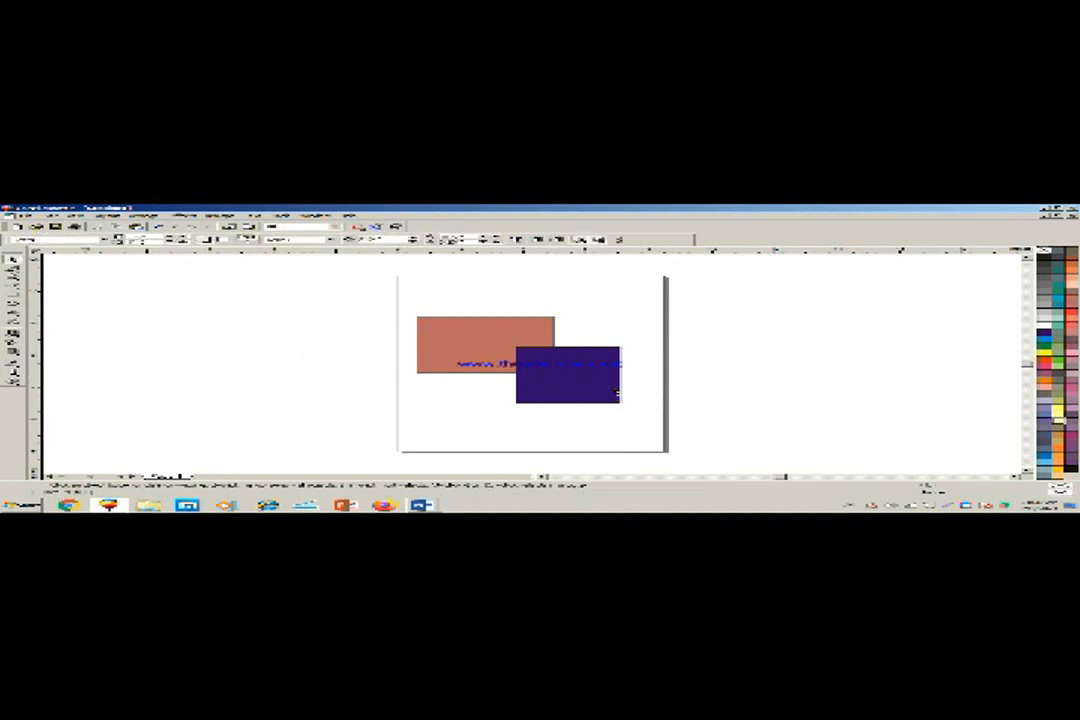
left_click(586, 381)
key("Delete")
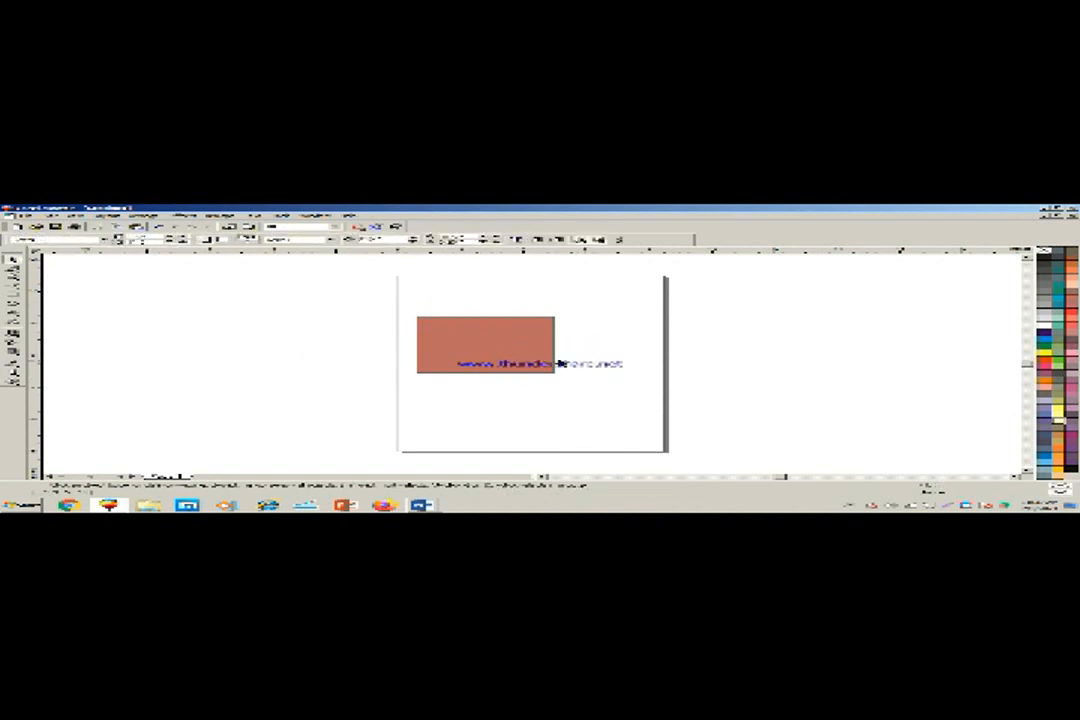
left_click(534, 362)
key("Delete")
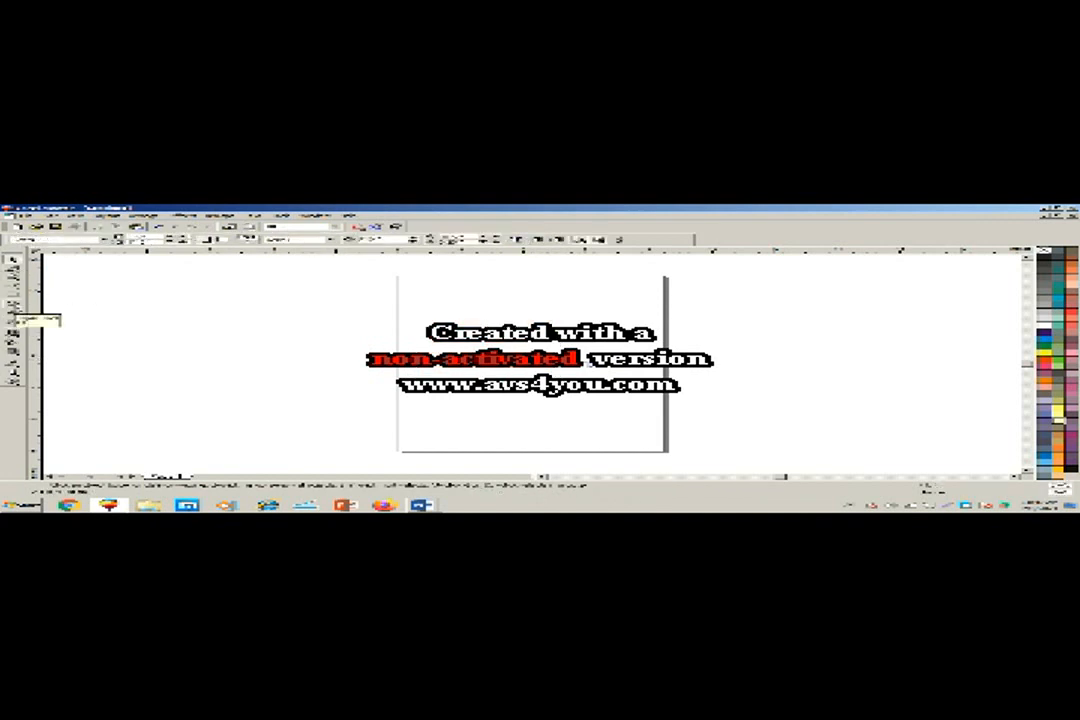
- Draw a rectangle in the upper half of the page and convert it to curves using the Shape tool
left_click(13, 295)
mouse_move(463, 310)
left_mouse_down()
mouse_move(506, 312)
mouse_move(618, 376)
left_mouse_up()
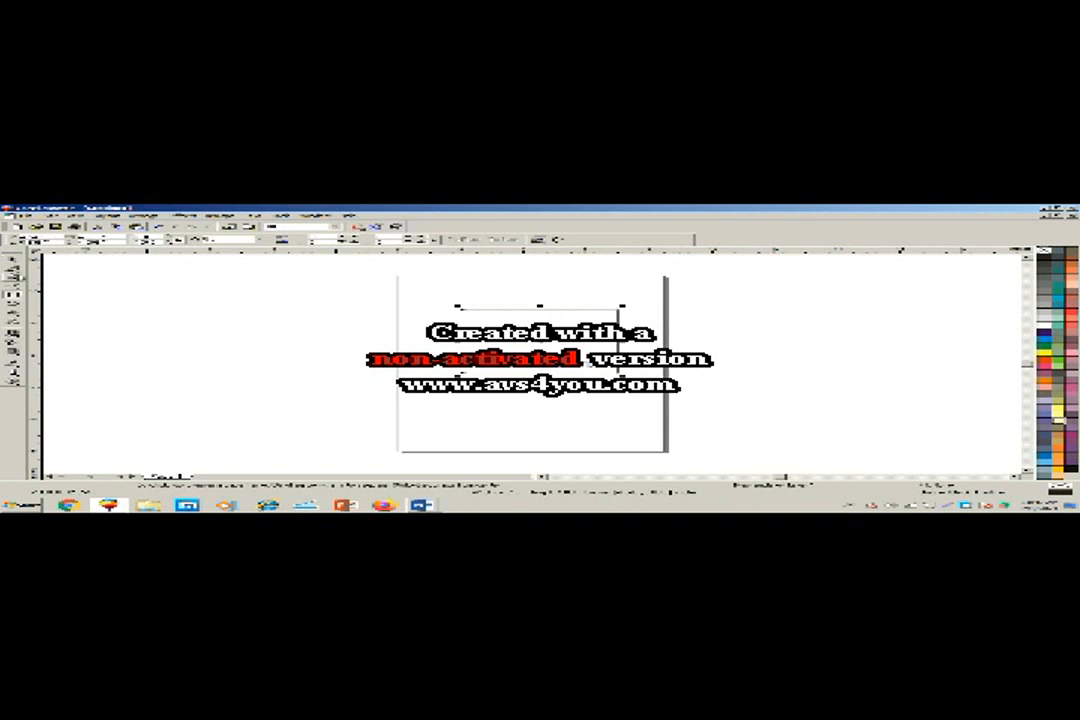
left_click(19, 275)
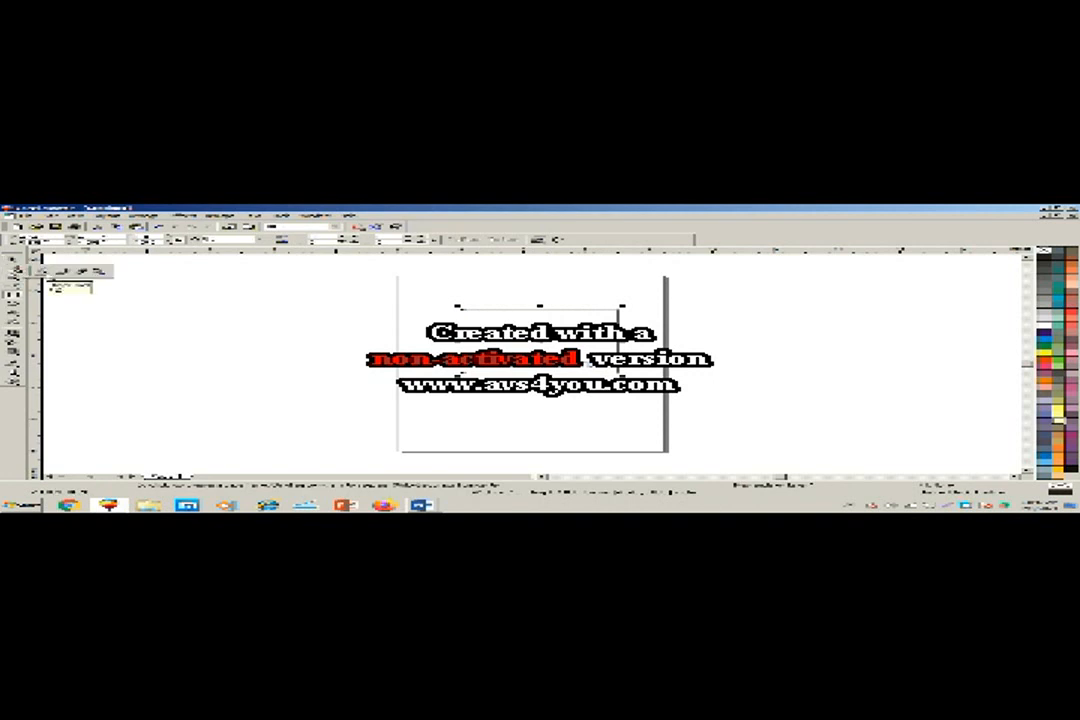
left_click(53, 272)
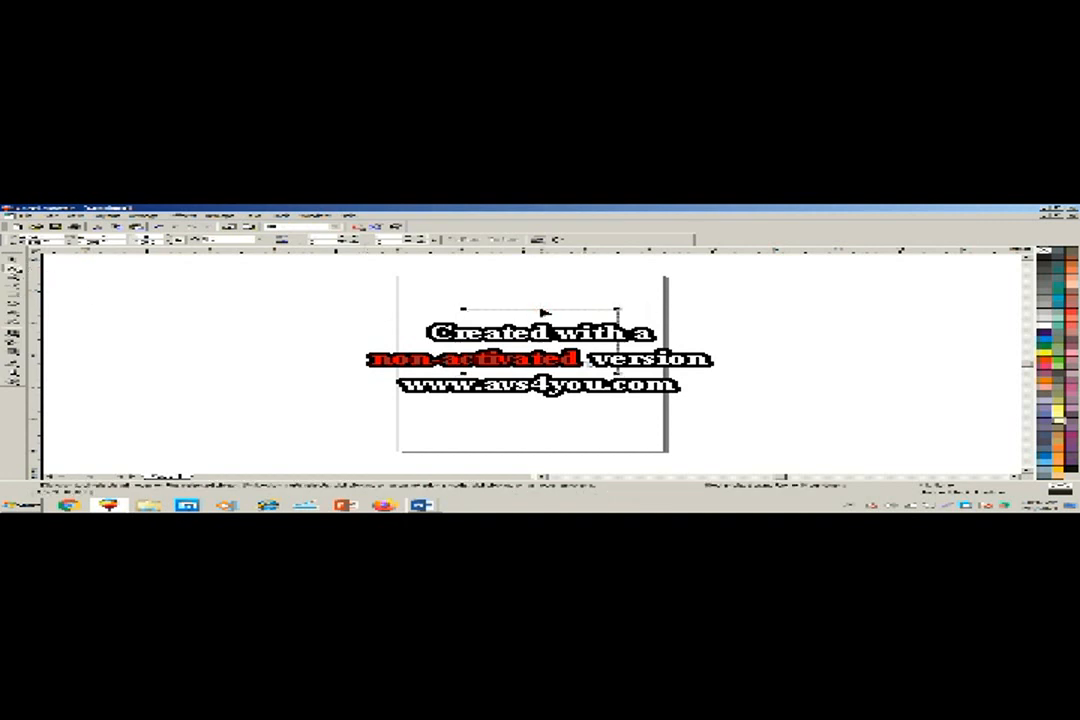
right_click(541, 312)
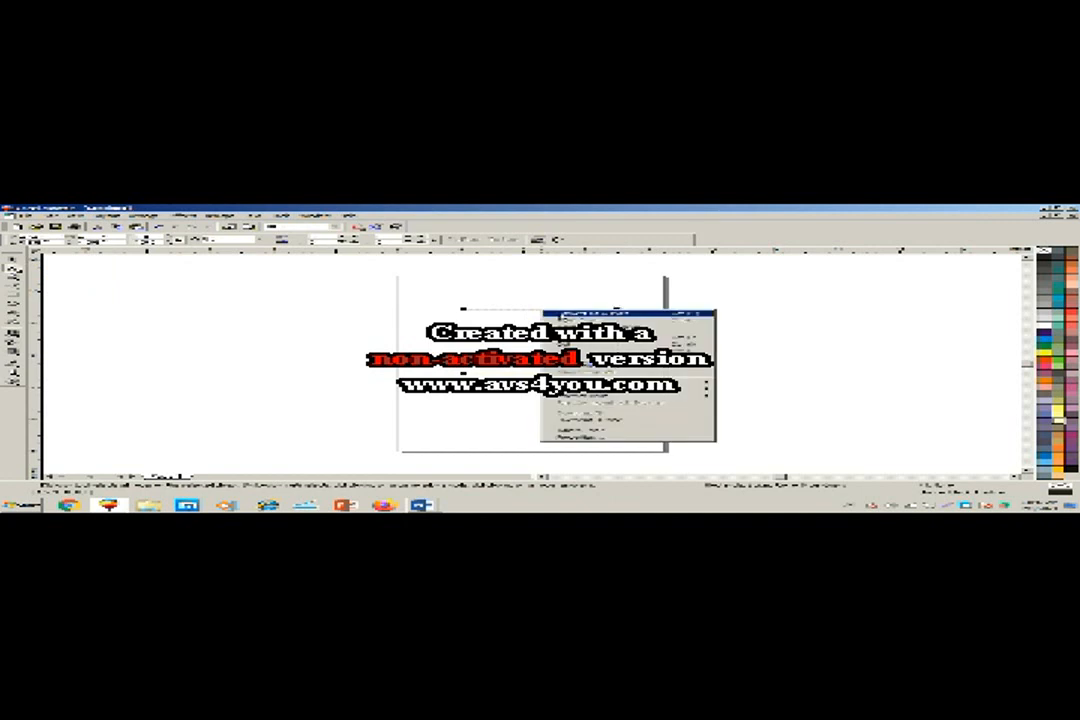
left_click(560, 314)
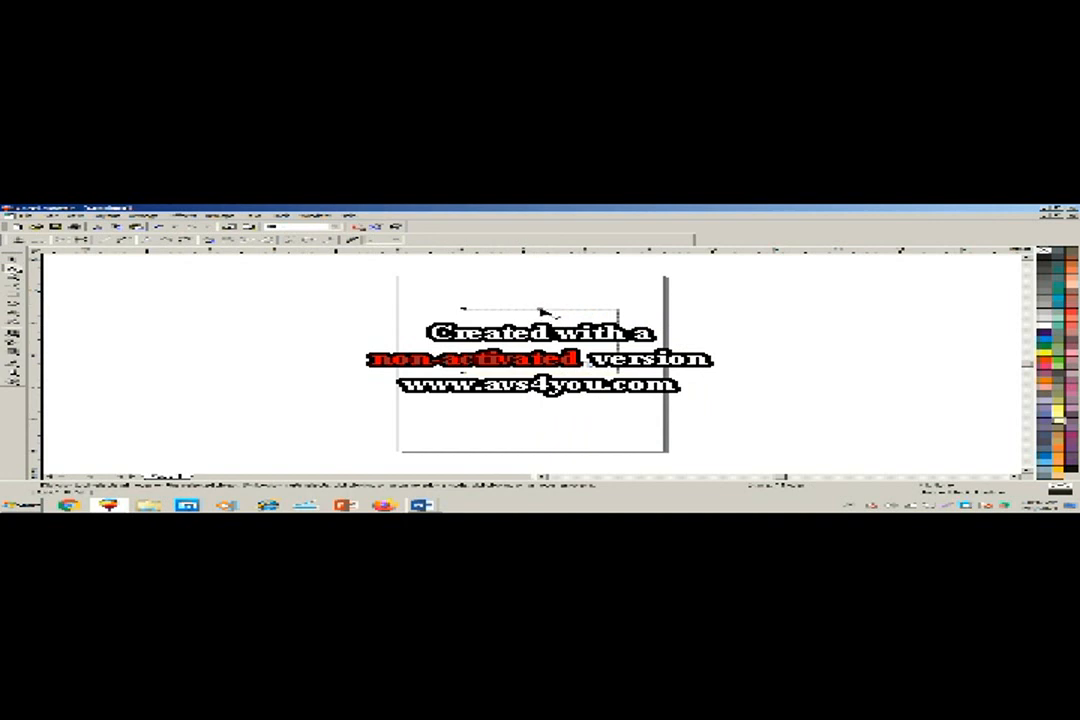
- Convert the rectangle's top edge to a curve and bend it downward into a shallow arc
right_click(541, 313)
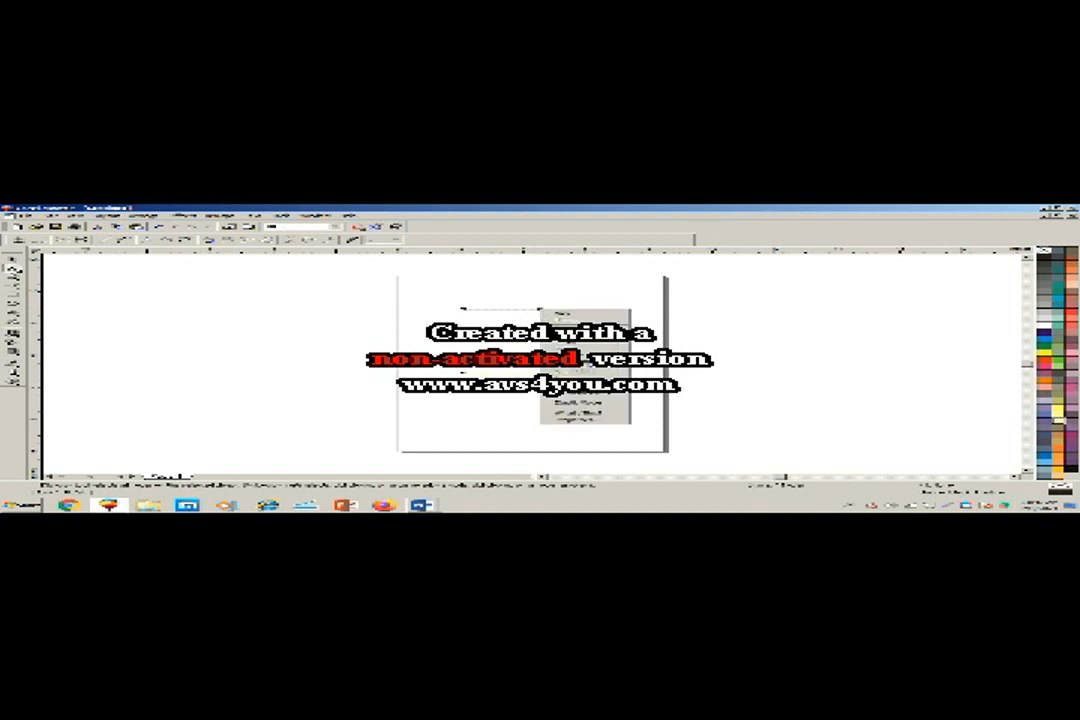
left_click(576, 336)
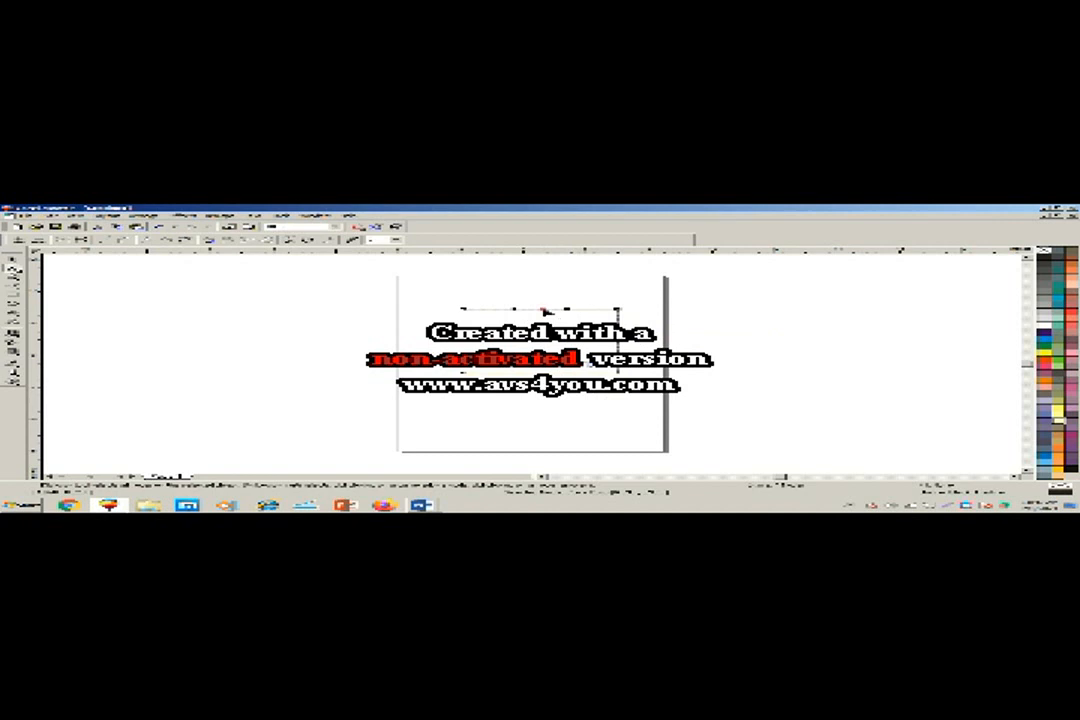
left_click_drag(547, 311, 542, 334)
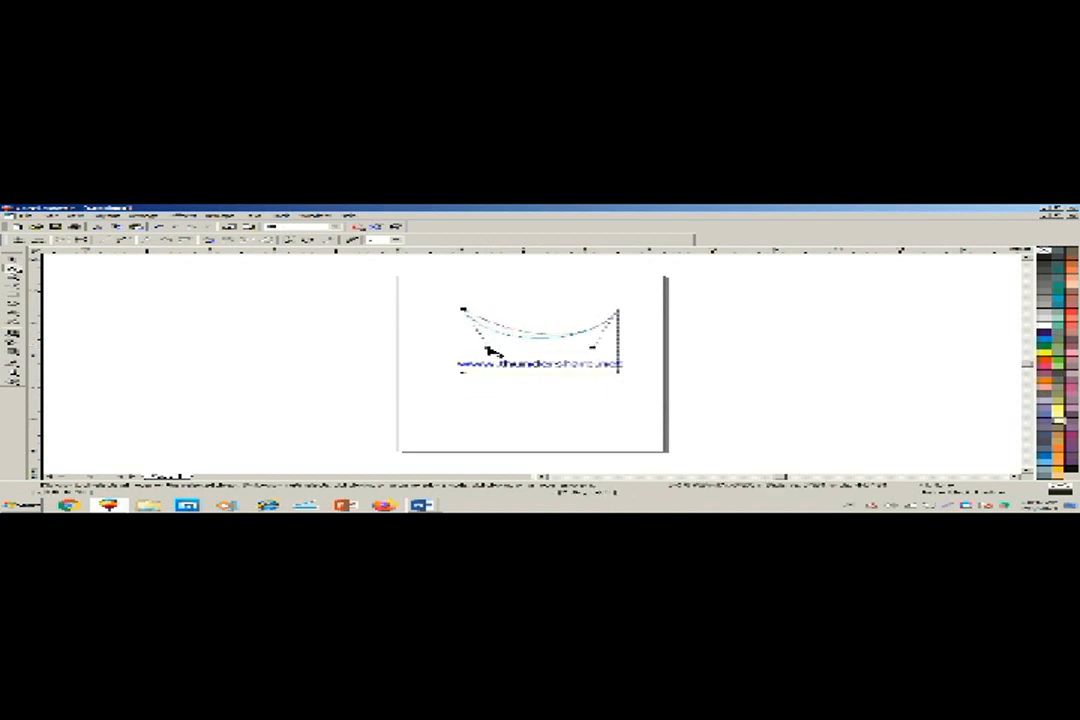
left_click_drag(486, 348, 487, 348)
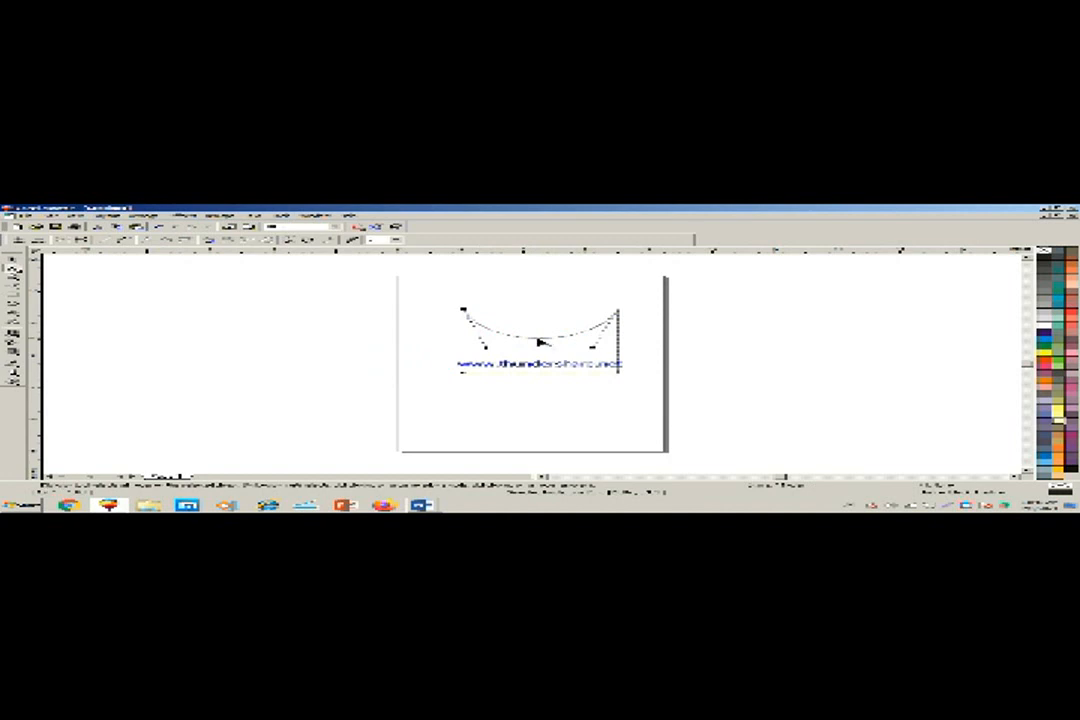
- Add a node at the lowest point of the curved top edge
right_click(540, 342)
left_click(556, 345)
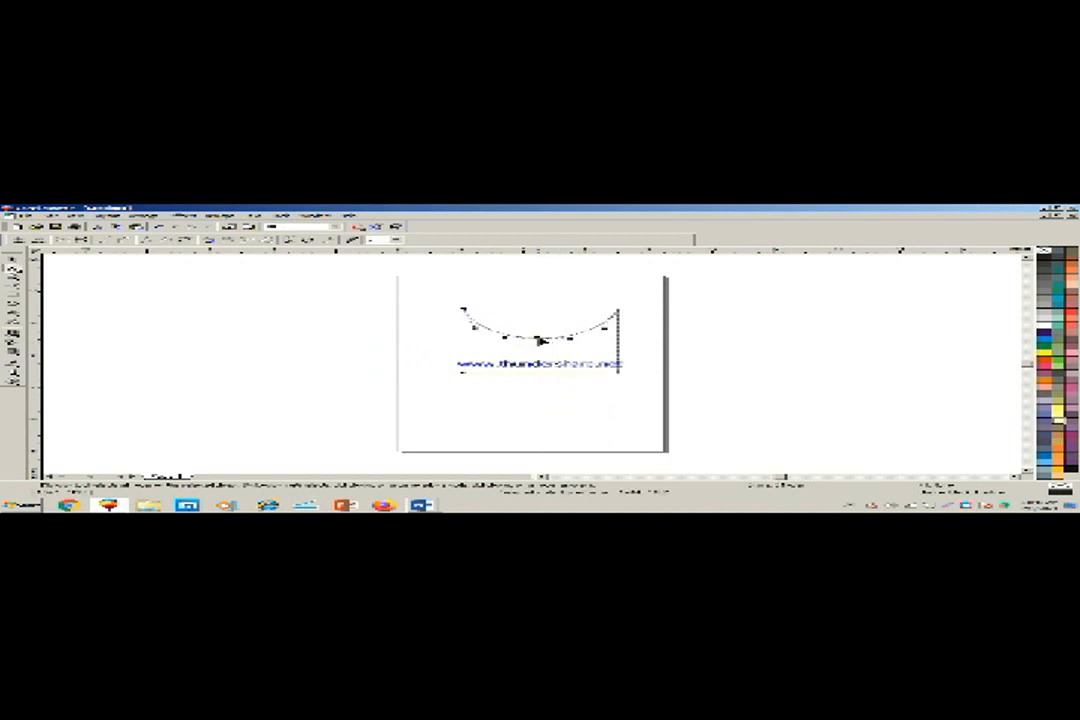
- Convert the left half of the curved top edge to a straight line and reposition the edge's middle node, ending near its lowered position
mouse_move(540, 342)
left_mouse_down()
mouse_move(525, 318)
mouse_move(547, 311)
left_mouse_up()
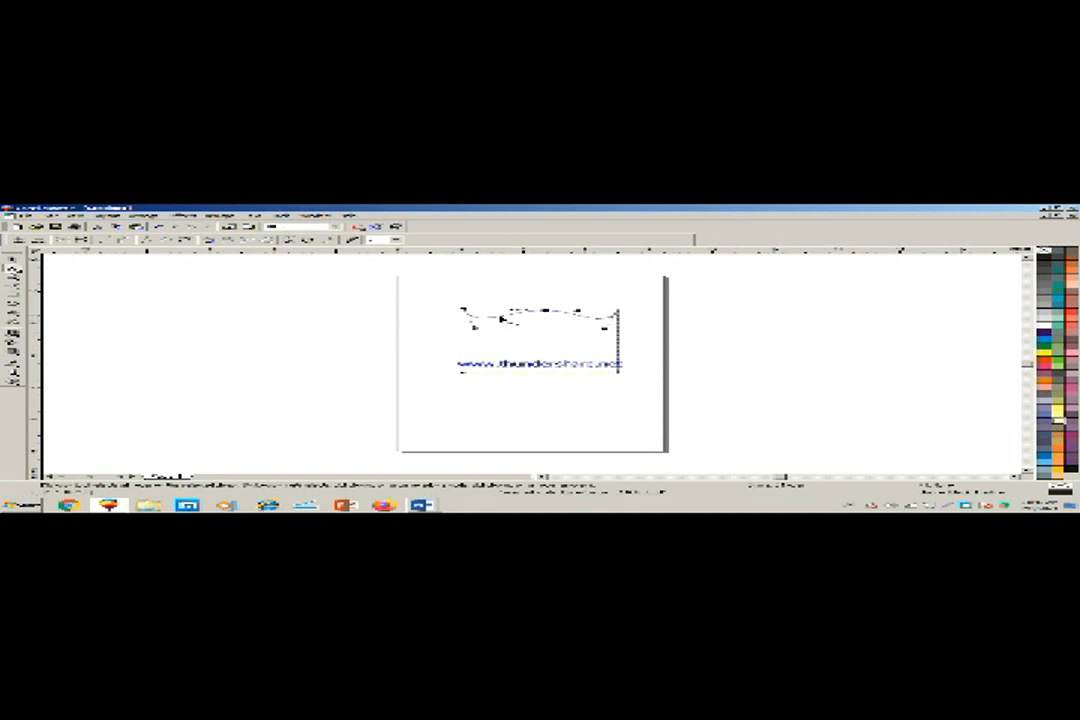
right_click(500, 317)
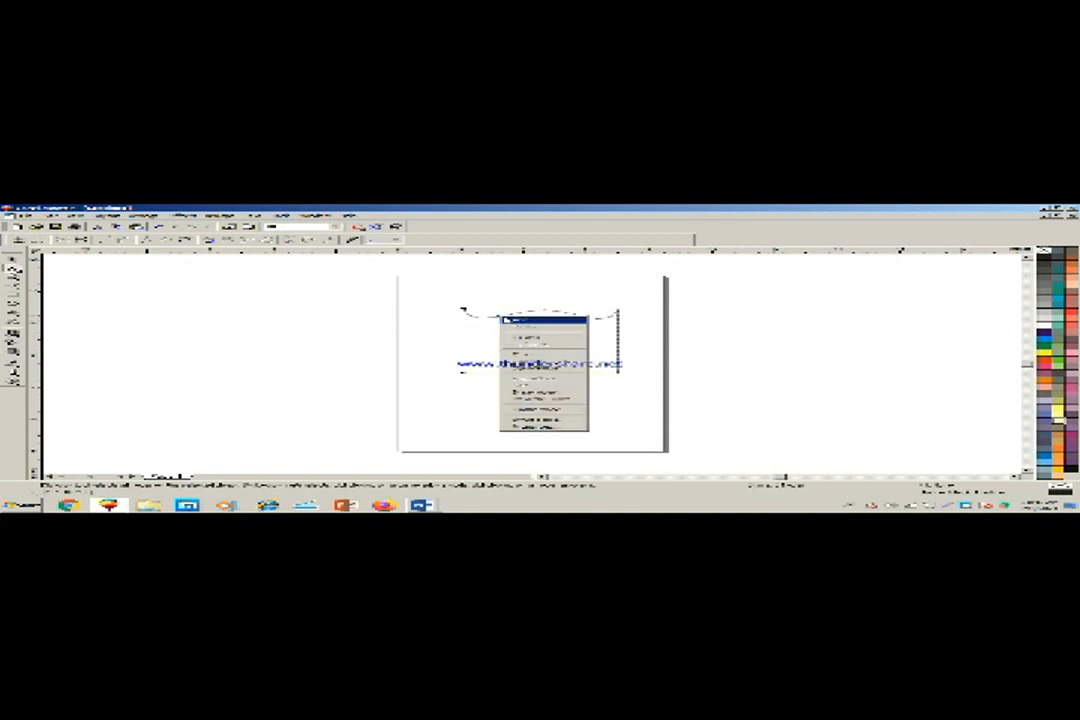
left_click(528, 338)
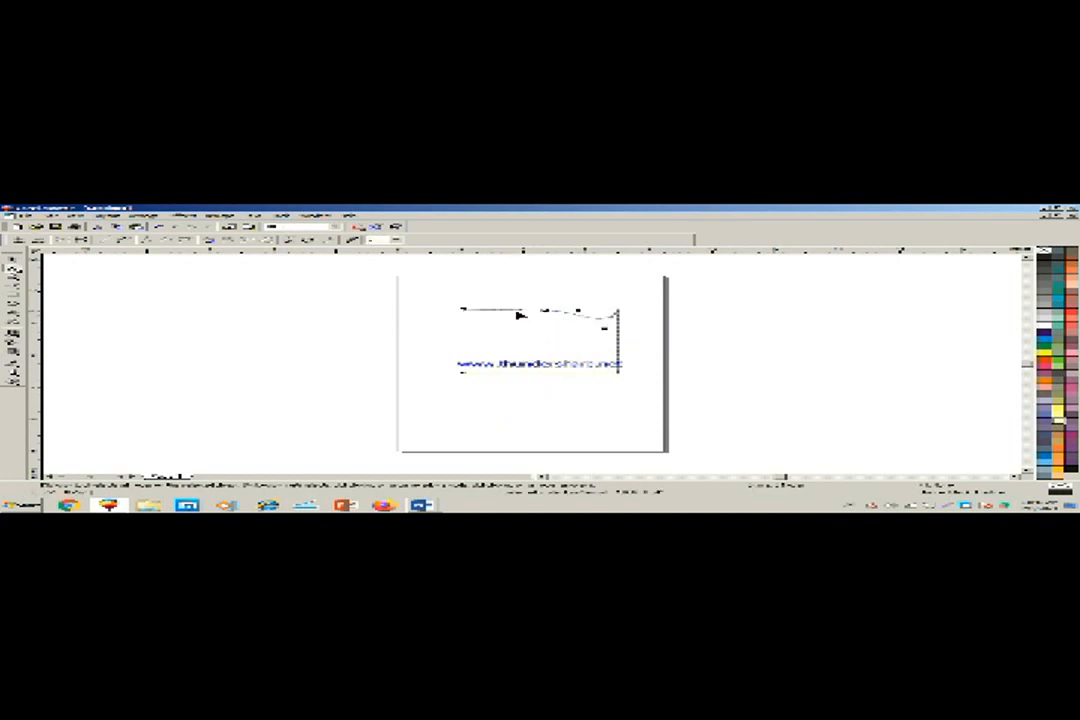
left_click(520, 312)
right_click(519, 312)
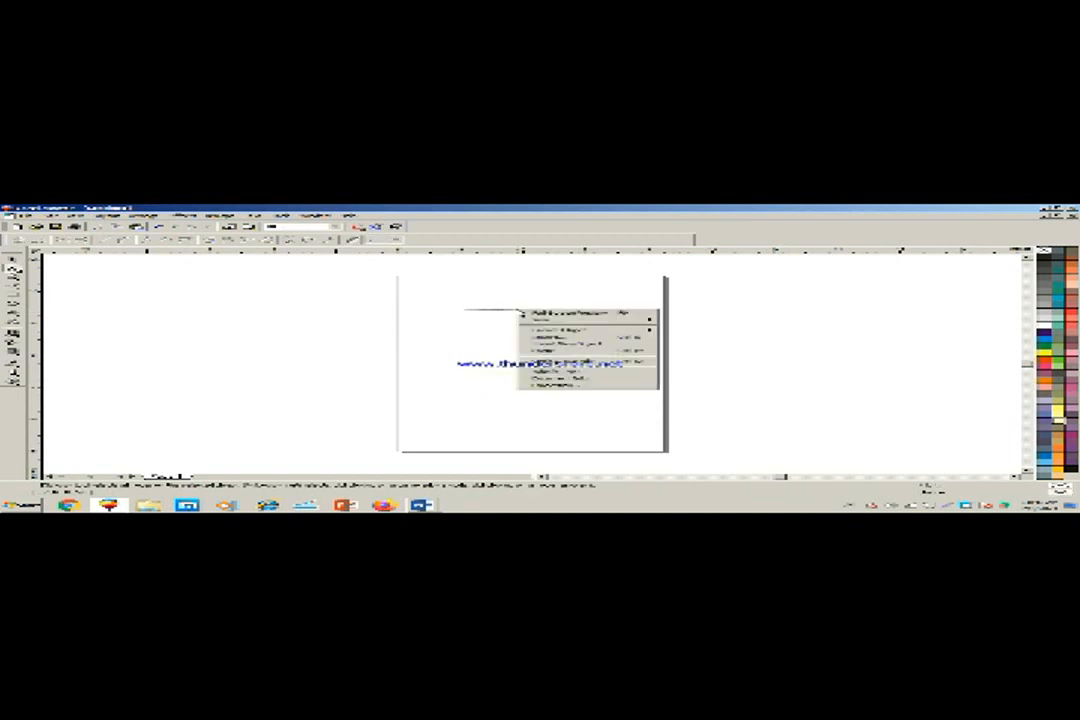
left_click(502, 334)
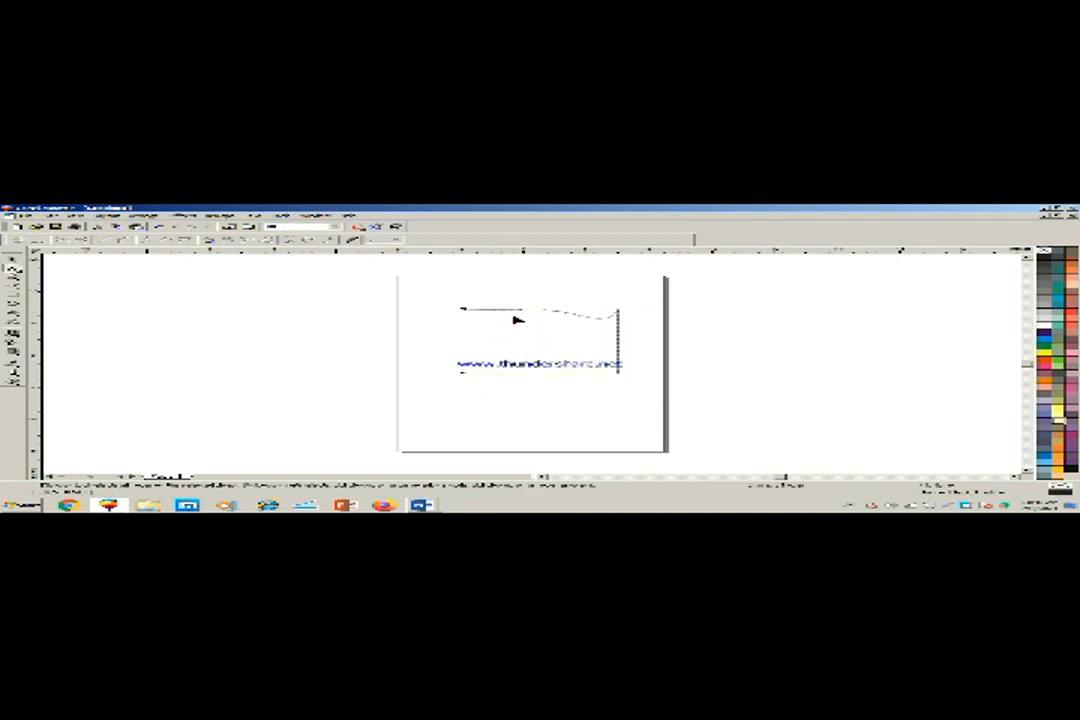
left_click(546, 313)
left_click_drag(546, 313, 548, 337)
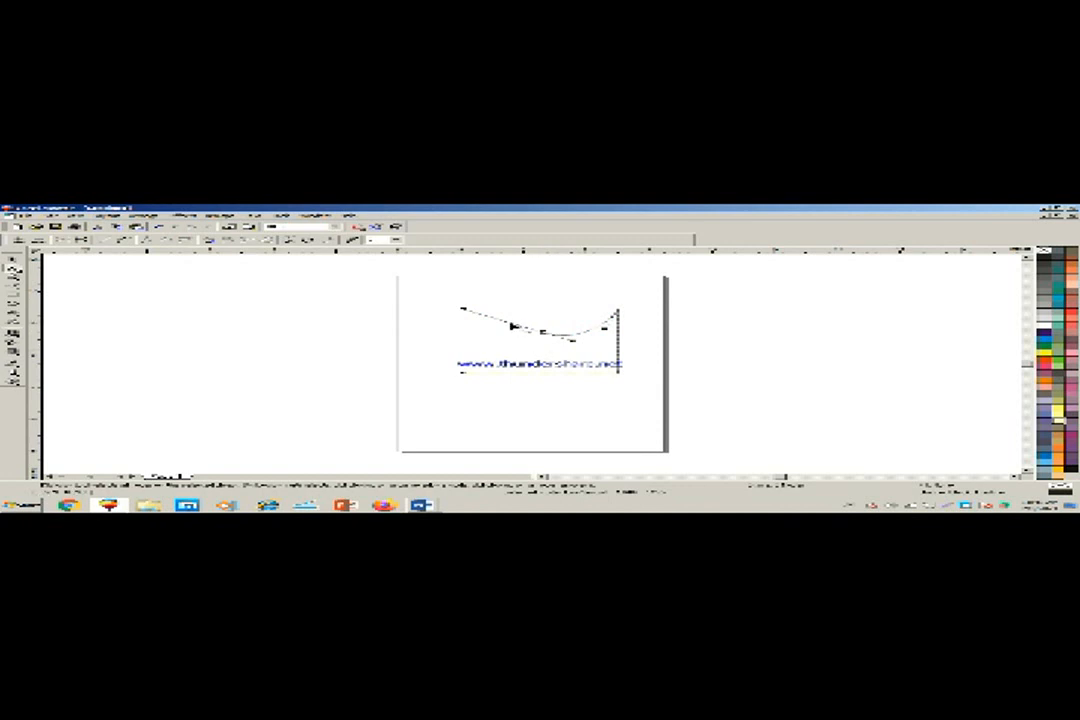
- Break the outline apart partway along the straight left segment of the top edge and pull one loose end down toward the bottom edge
right_click(512, 326)
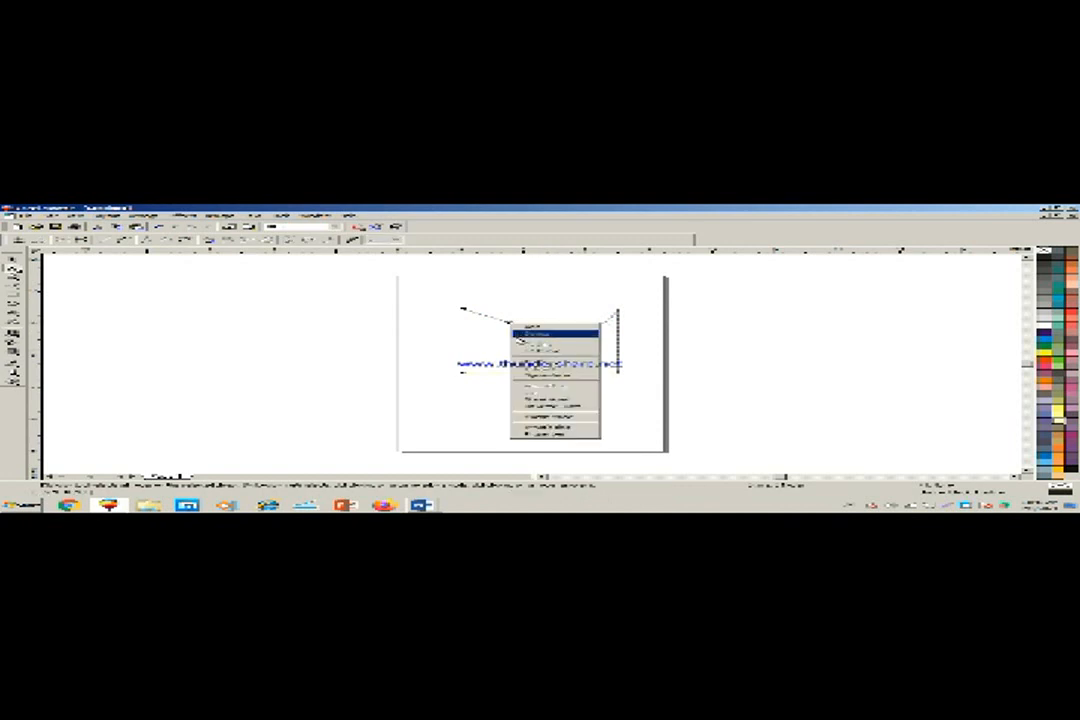
left_click(548, 399)
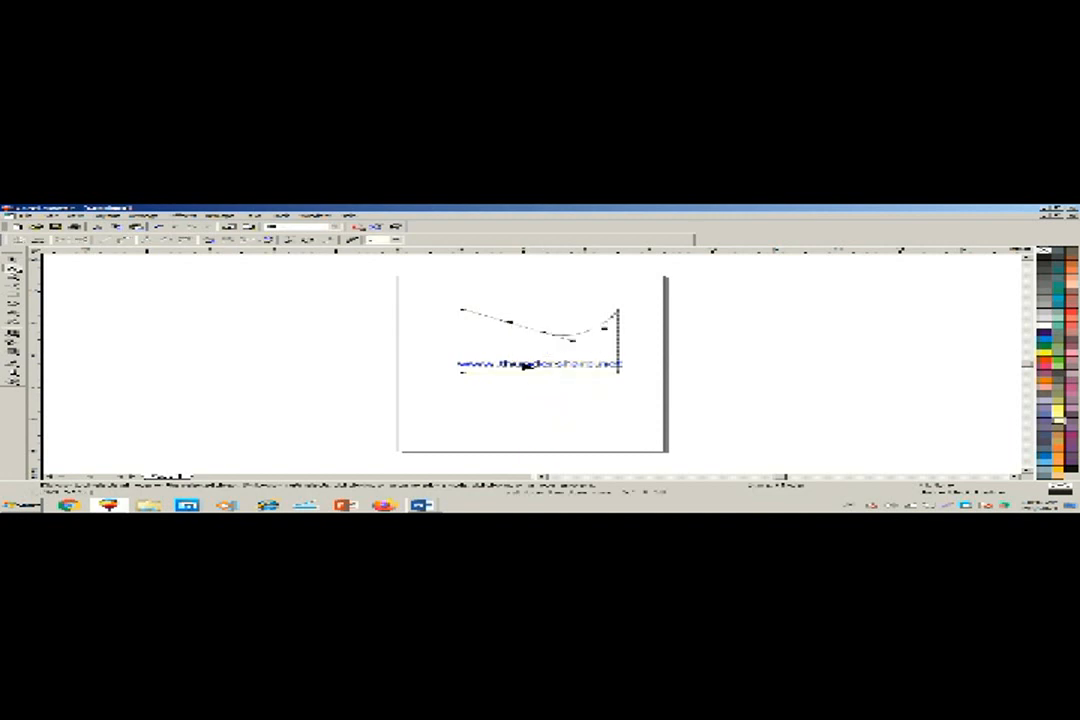
left_click_drag(509, 326, 547, 364)
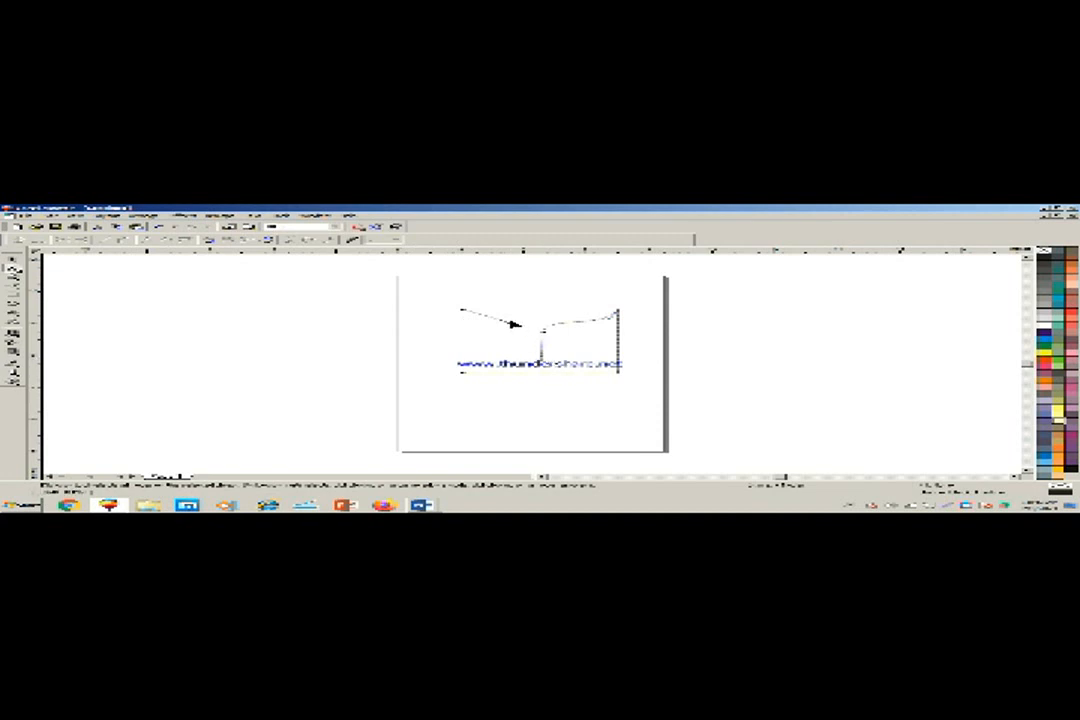
- Make the slanted line's loose end node smooth and move it down to the other loose end near the bottom edge
right_click(505, 322)
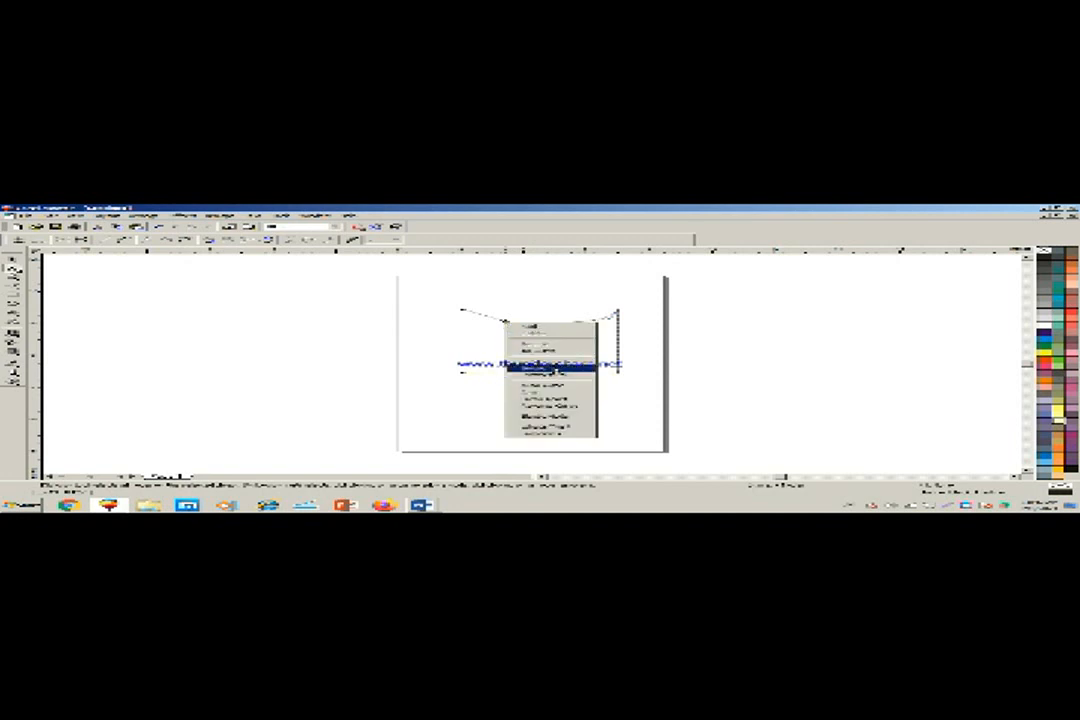
left_click(530, 367)
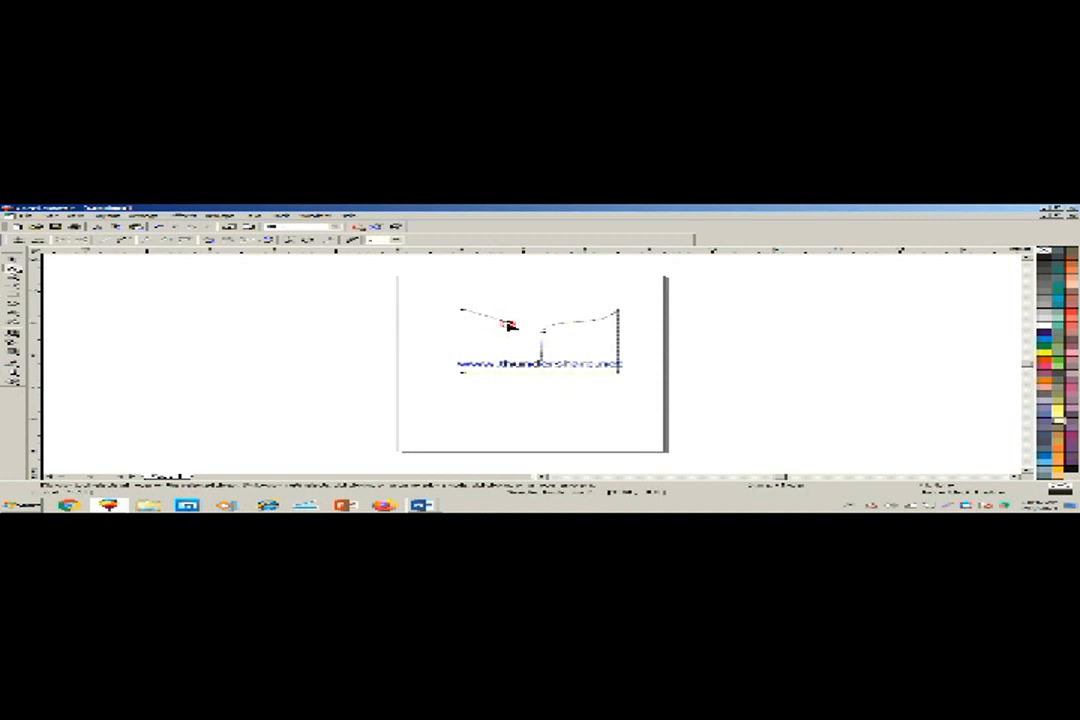
left_click_drag(510, 326, 535, 362)
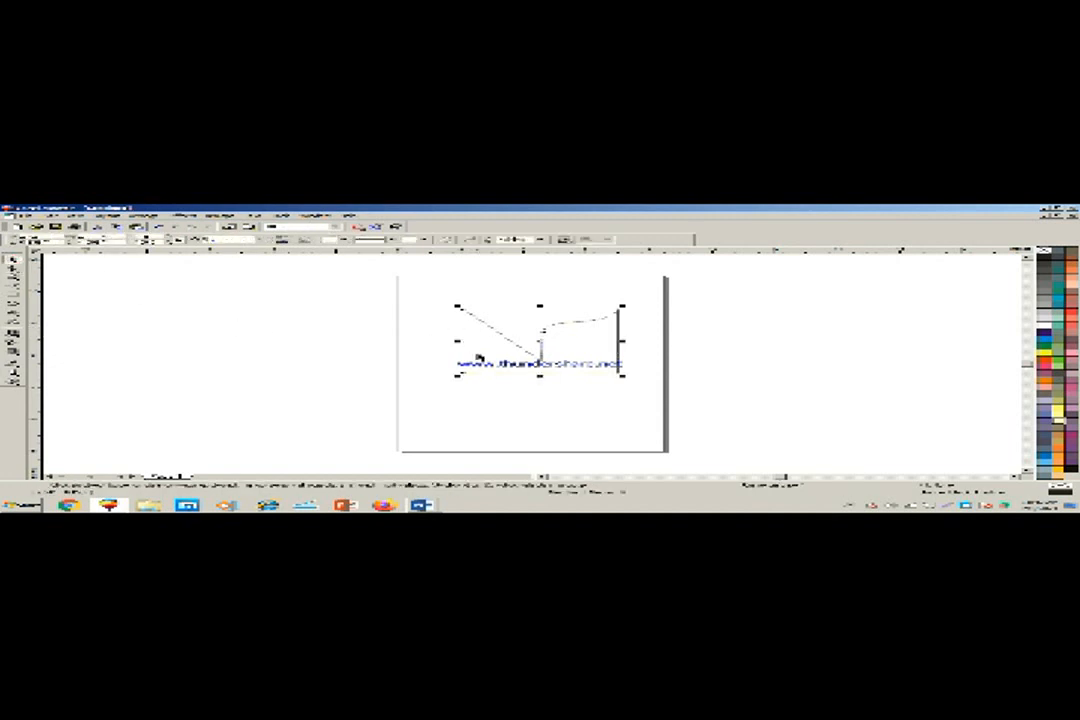
- Delete the reshaped outline and draw a wide, low rectangle across the upper half of the page
key("Delete")
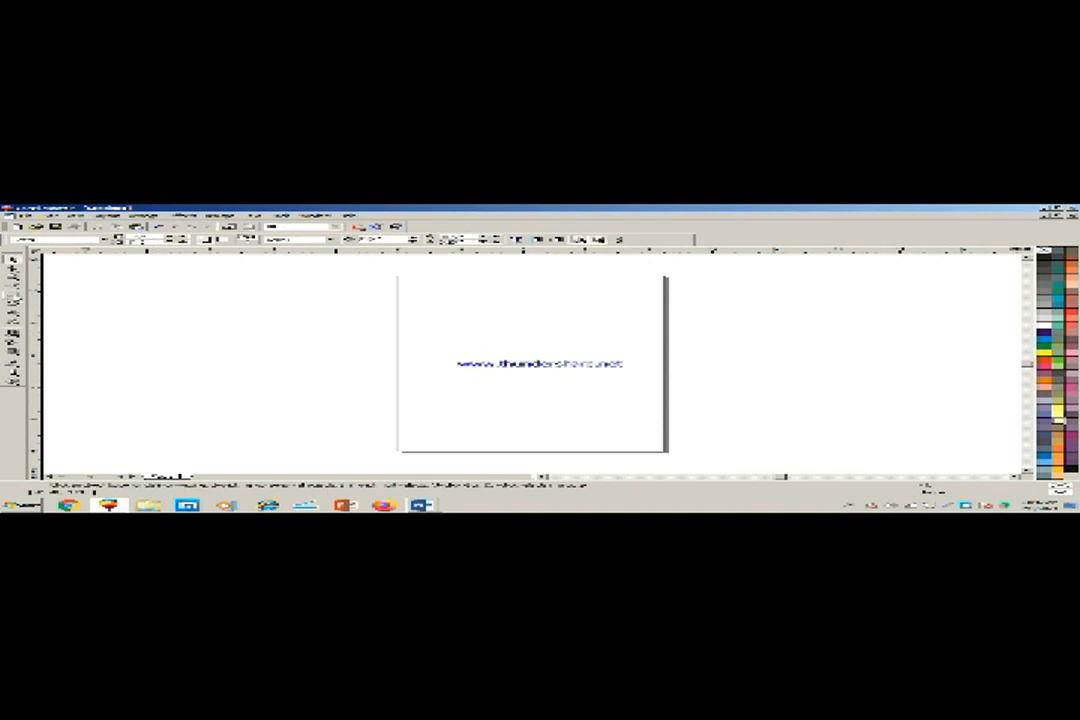
left_click(12, 296)
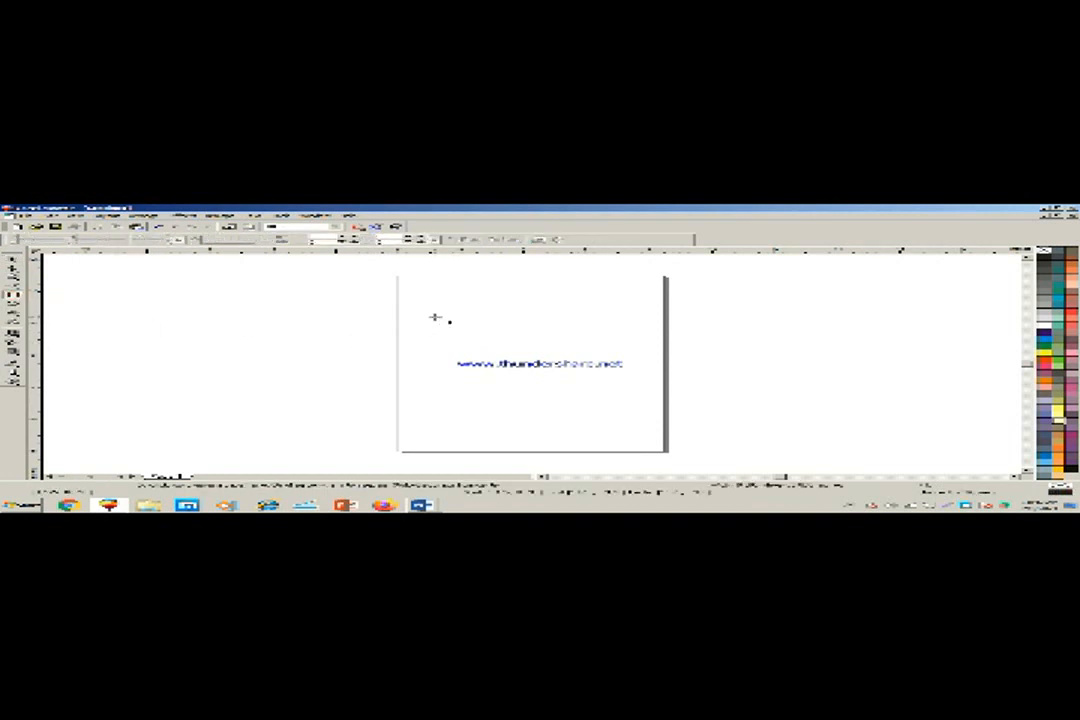
left_click_drag(435, 317, 643, 354)
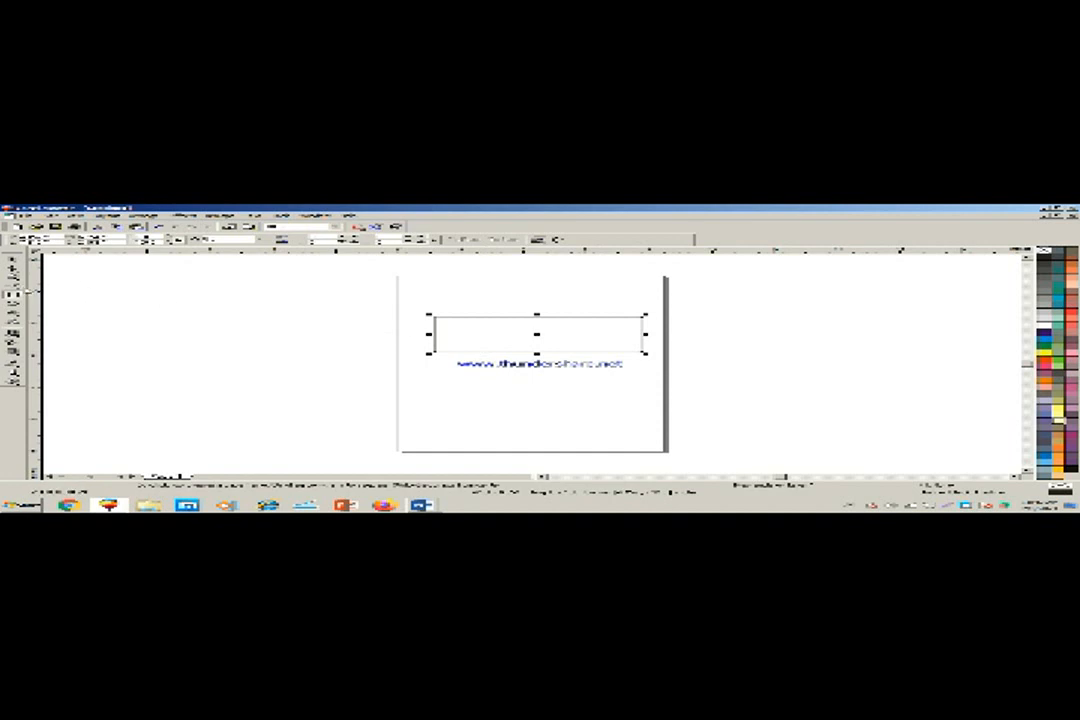
left_click(13, 290)
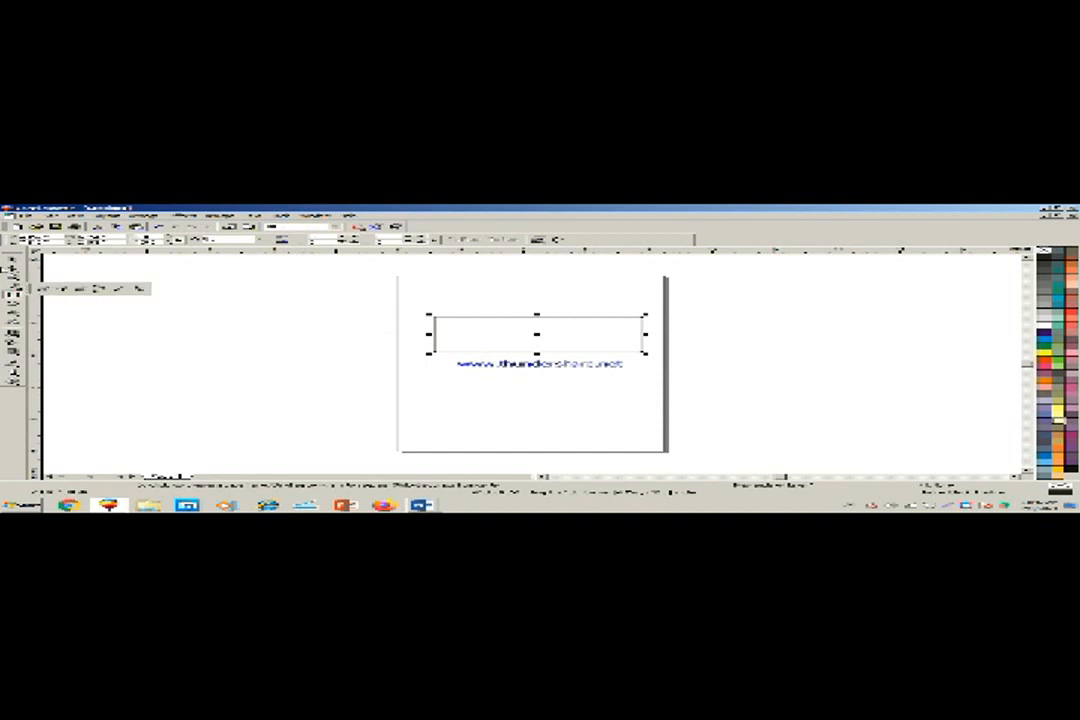
left_click(17, 274)
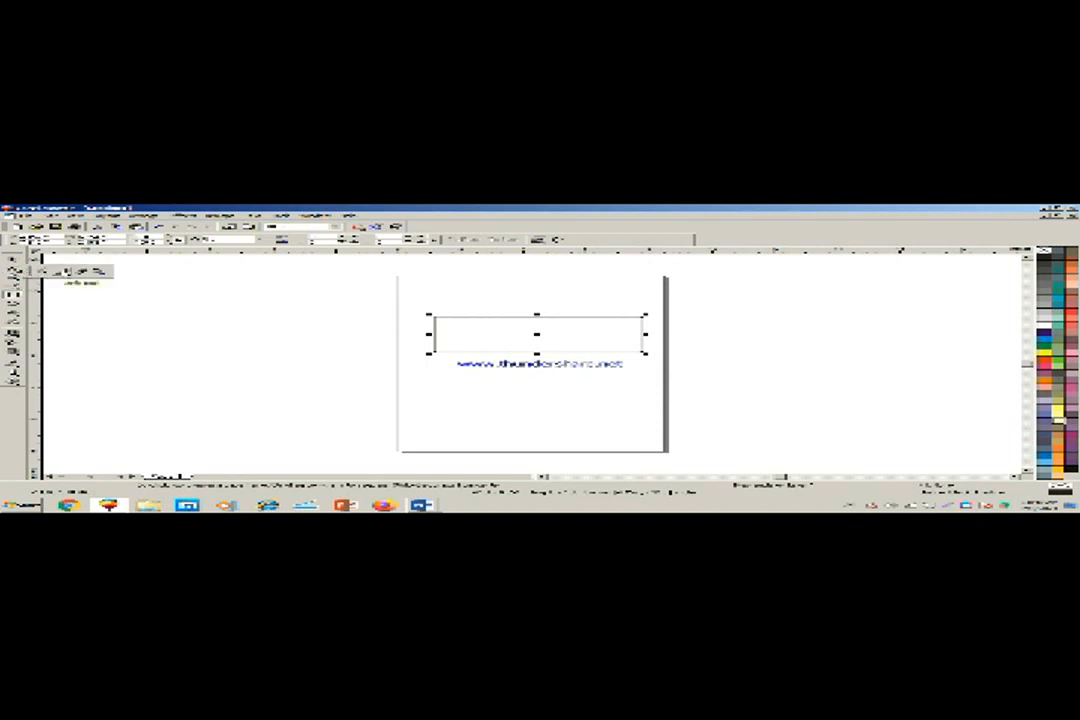
left_click(80, 272)
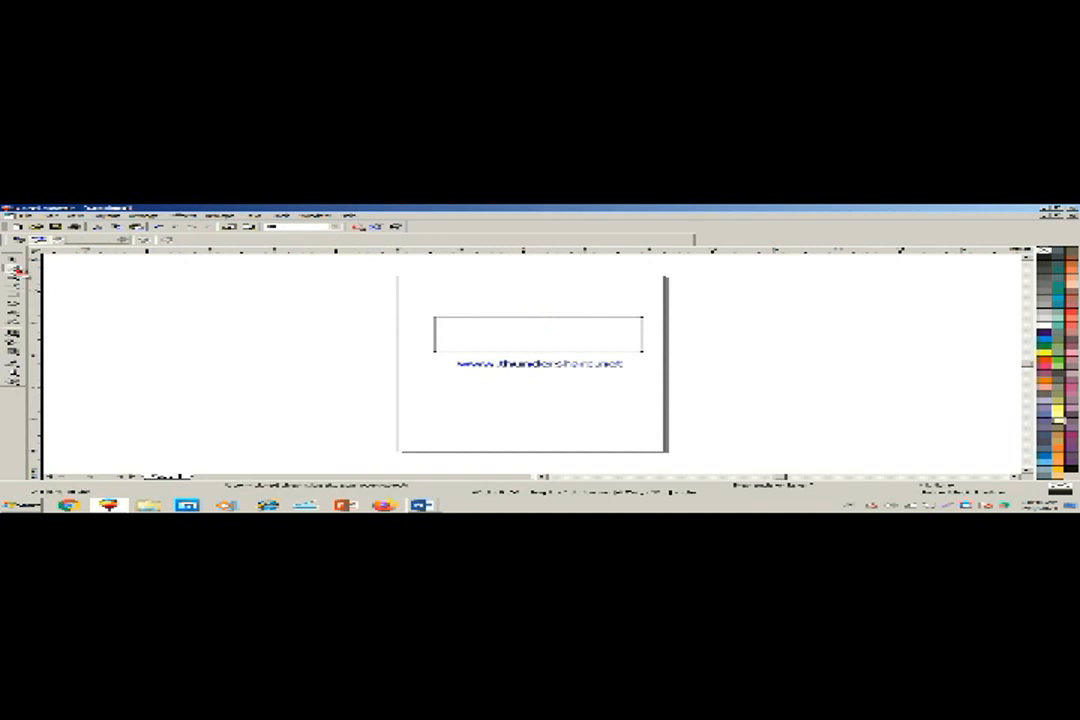
left_click(15, 270)
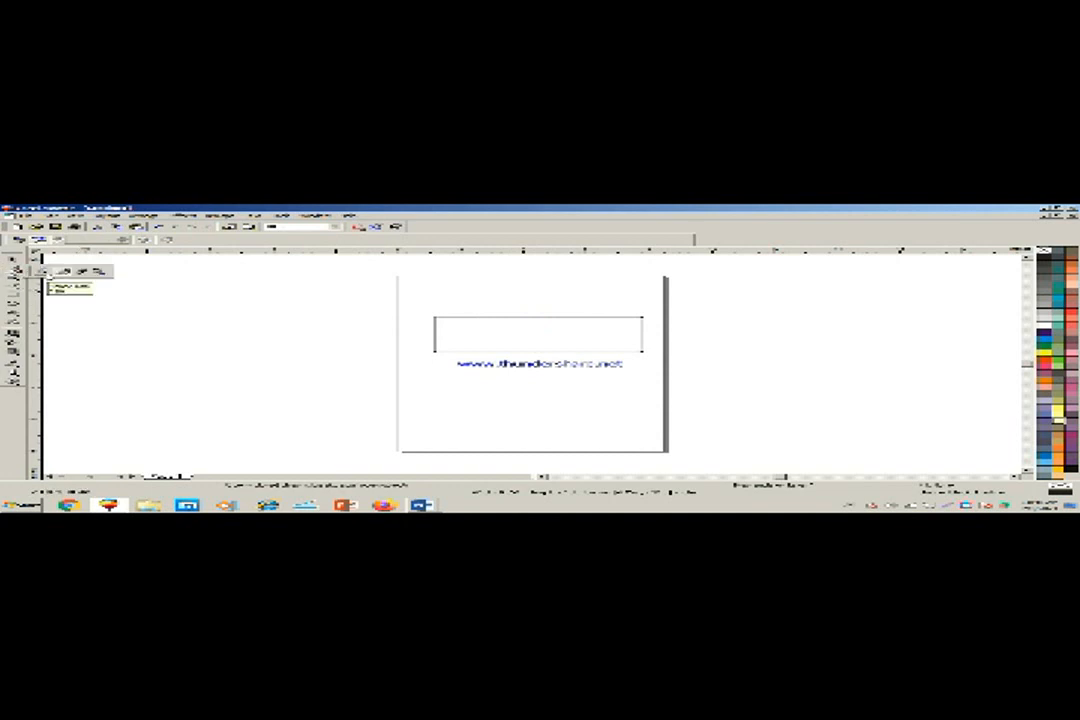
left_click(45, 272)
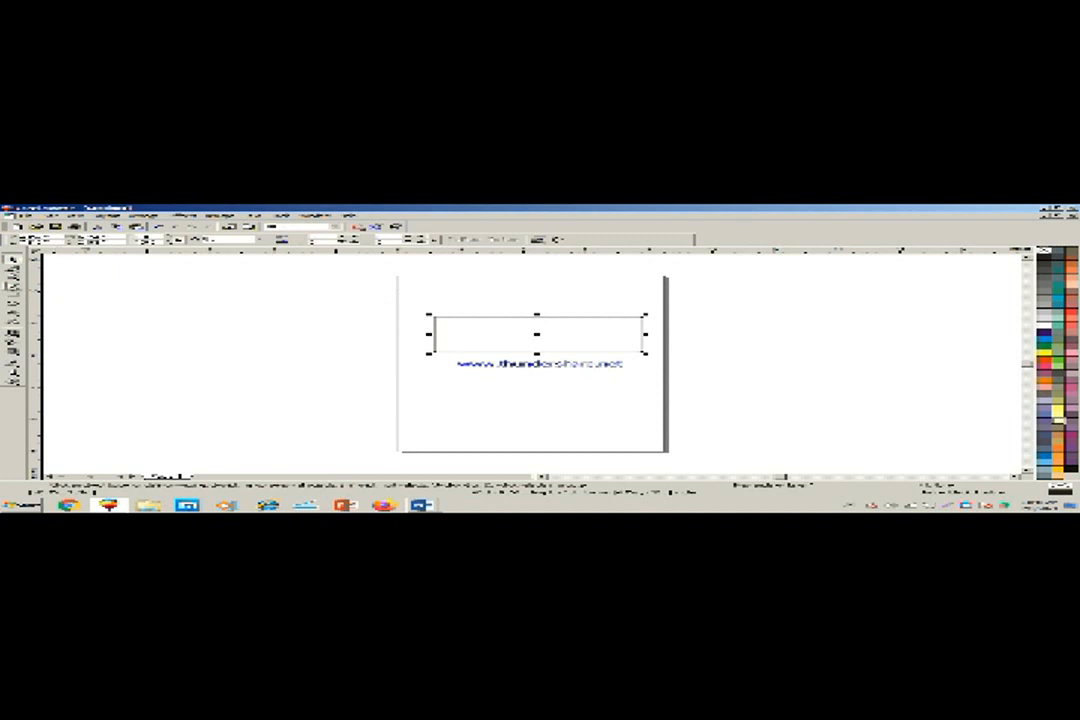
- Cut the wide rectangle into two pieces with a vertical Knife cut near its middle
left_click(17, 273)
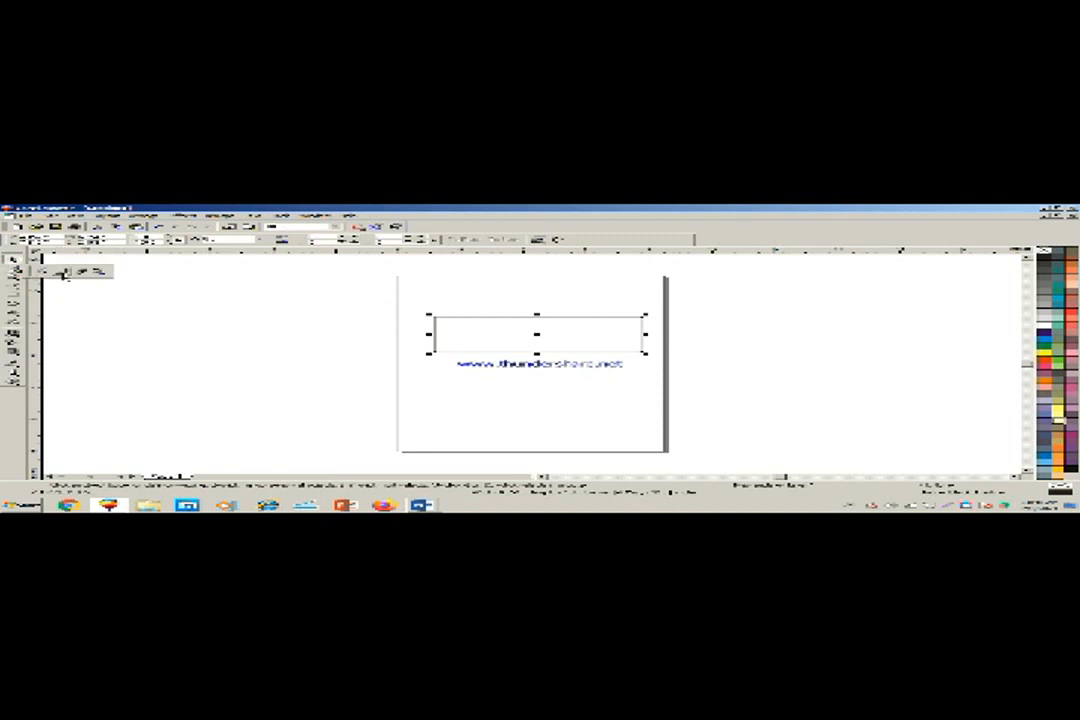
left_click(62, 272)
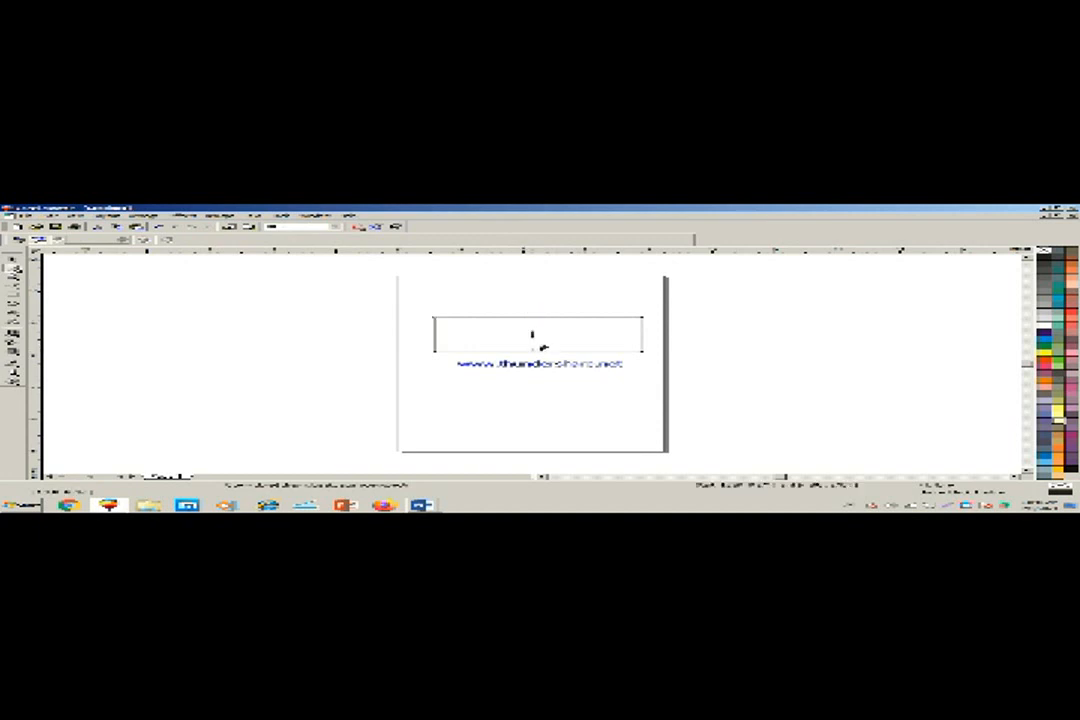
left_click(533, 351)
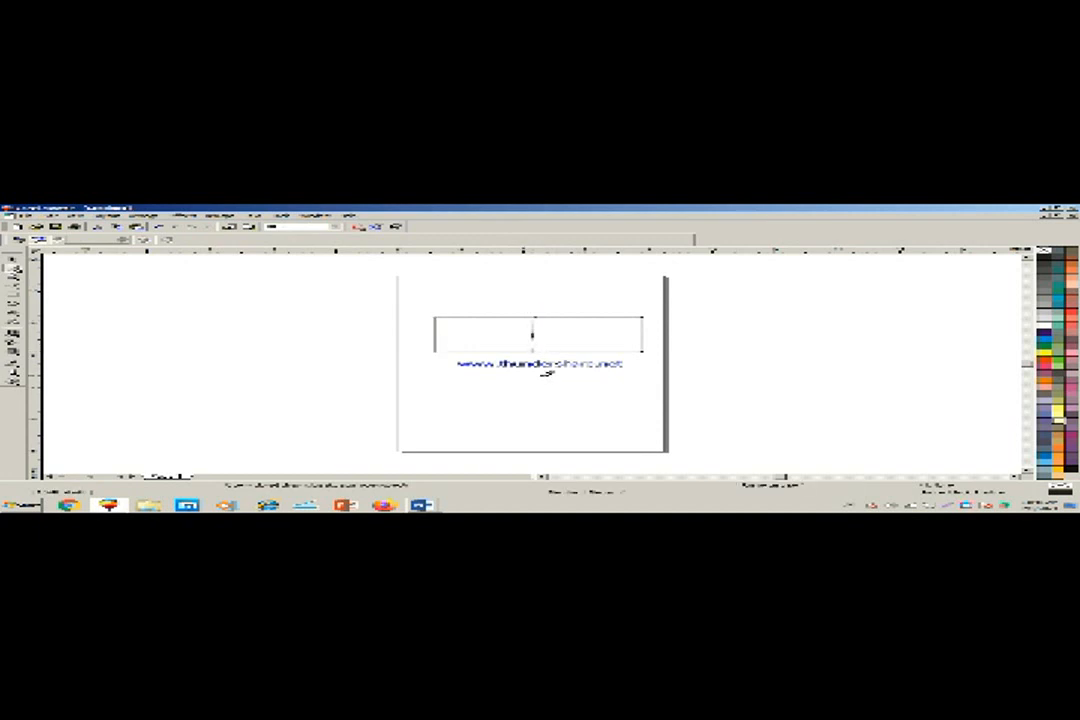
- Move the left piece of the cut rectangle down to the lower left part of the page and deselect it
key("space")
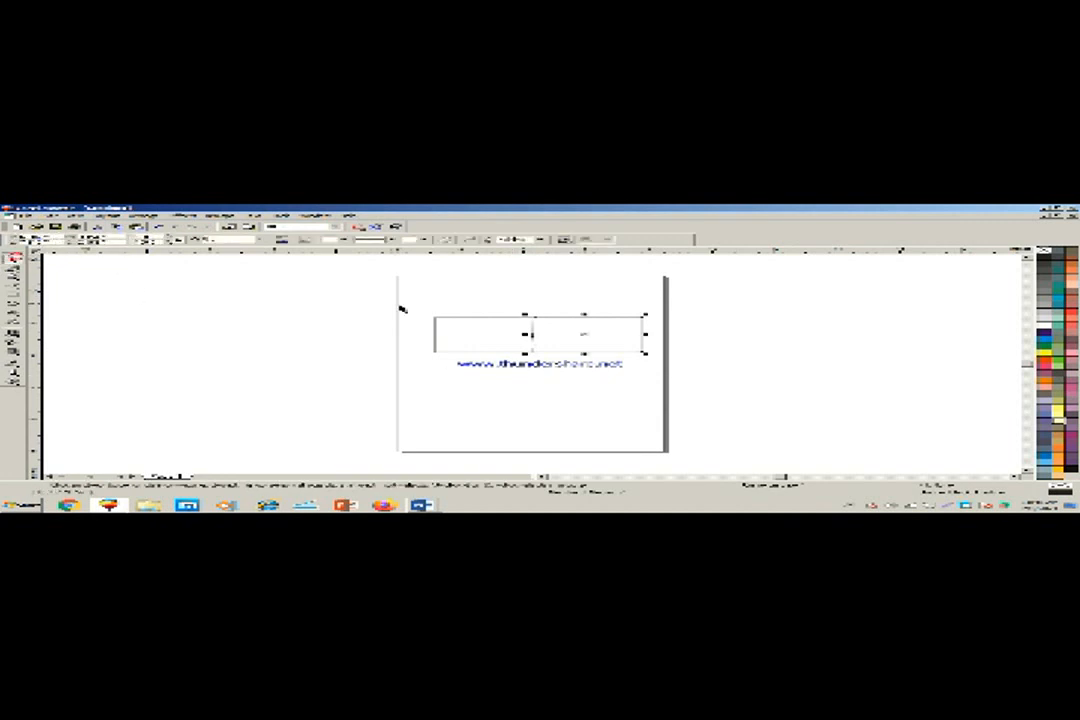
left_click_drag(460, 321, 457, 388)
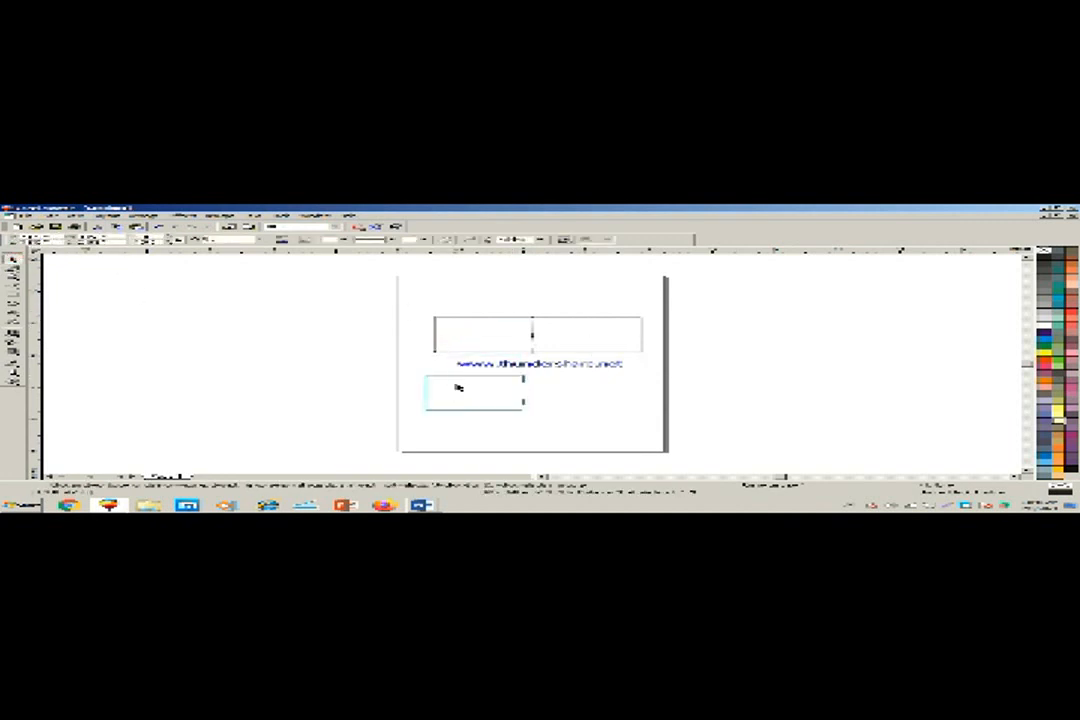
left_click(613, 408)
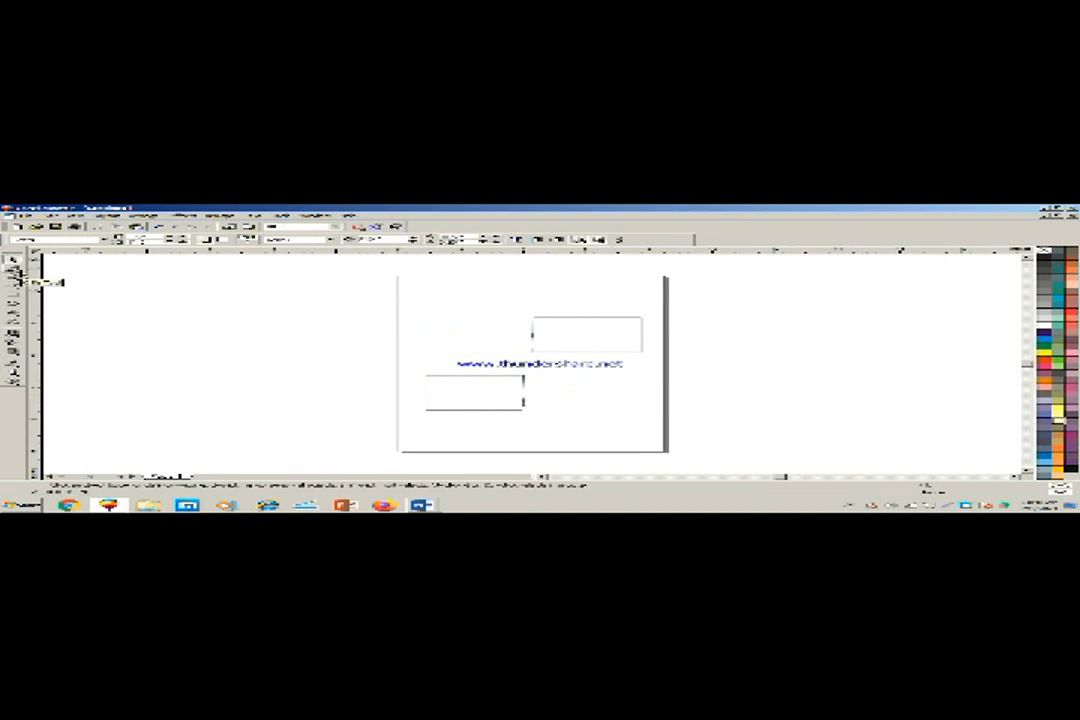
- Try to cut the separated lower-left rectangle with the Knife tool
left_click(19, 271)
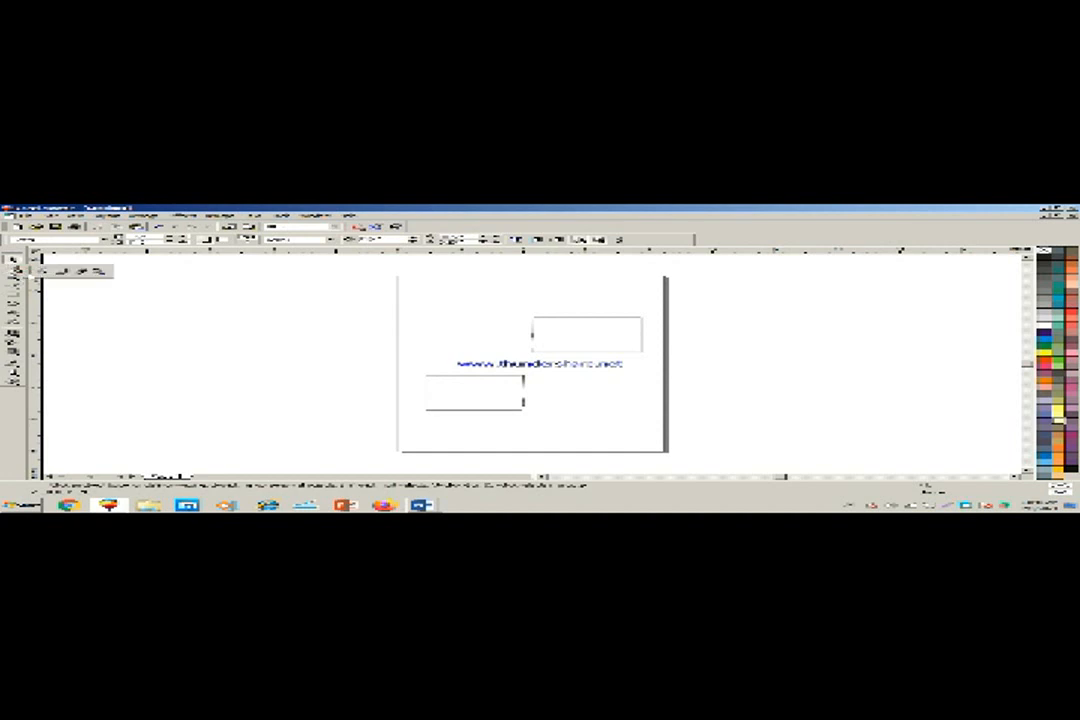
left_click(63, 272)
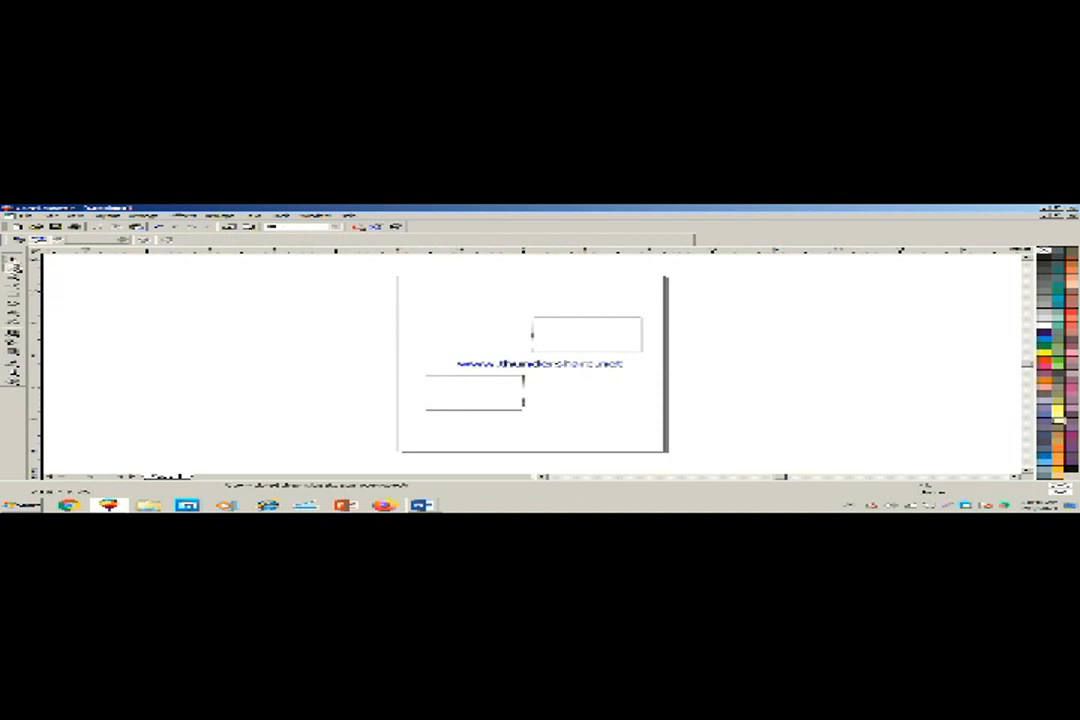
left_click(13, 260)
left_click(447, 377)
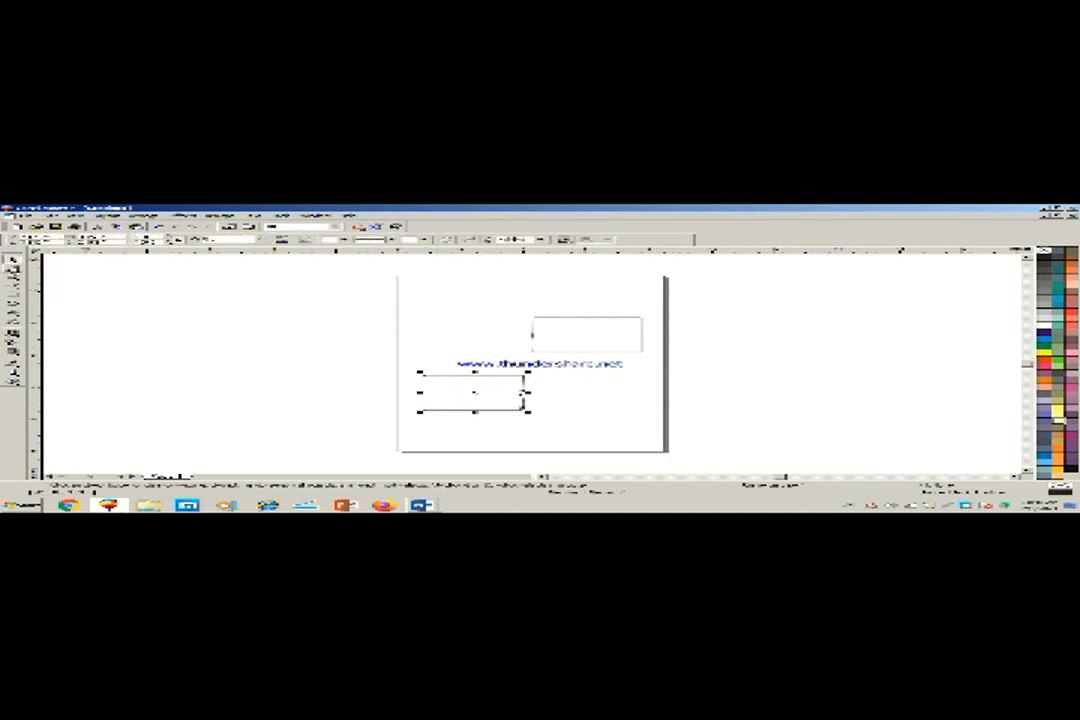
left_click(15, 270)
left_click(64, 272)
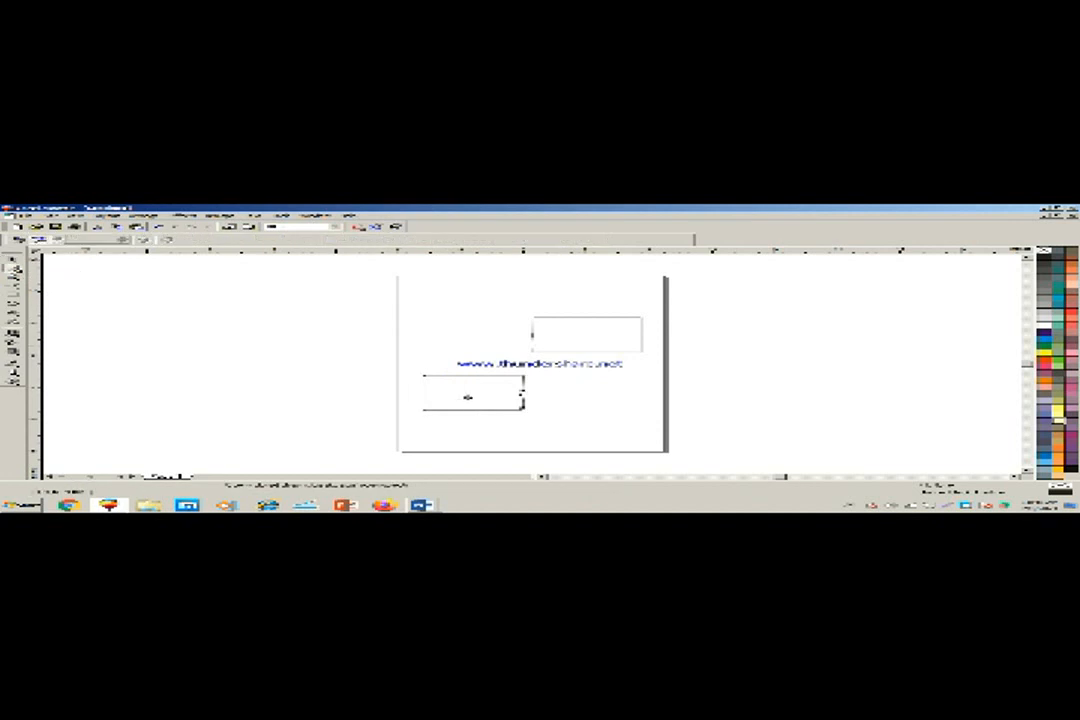
left_click(441, 400)
- Select the separated lower-left rectangle with the Pick tool
left_click(13, 260)
left_click(447, 376)
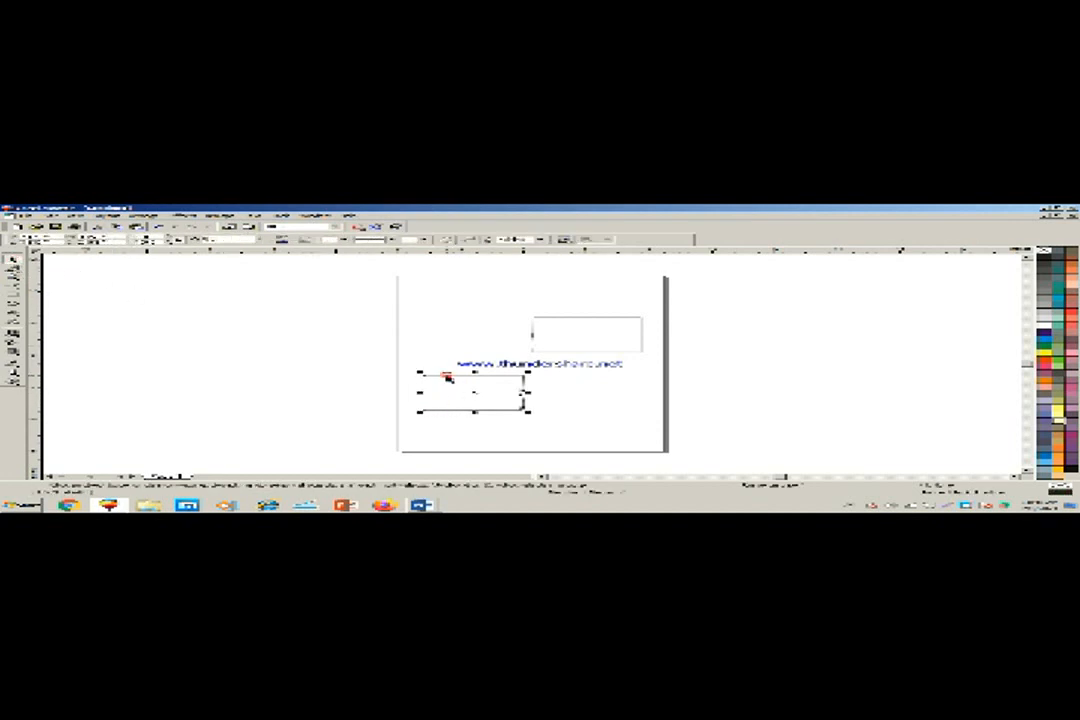
left_click(470, 395)
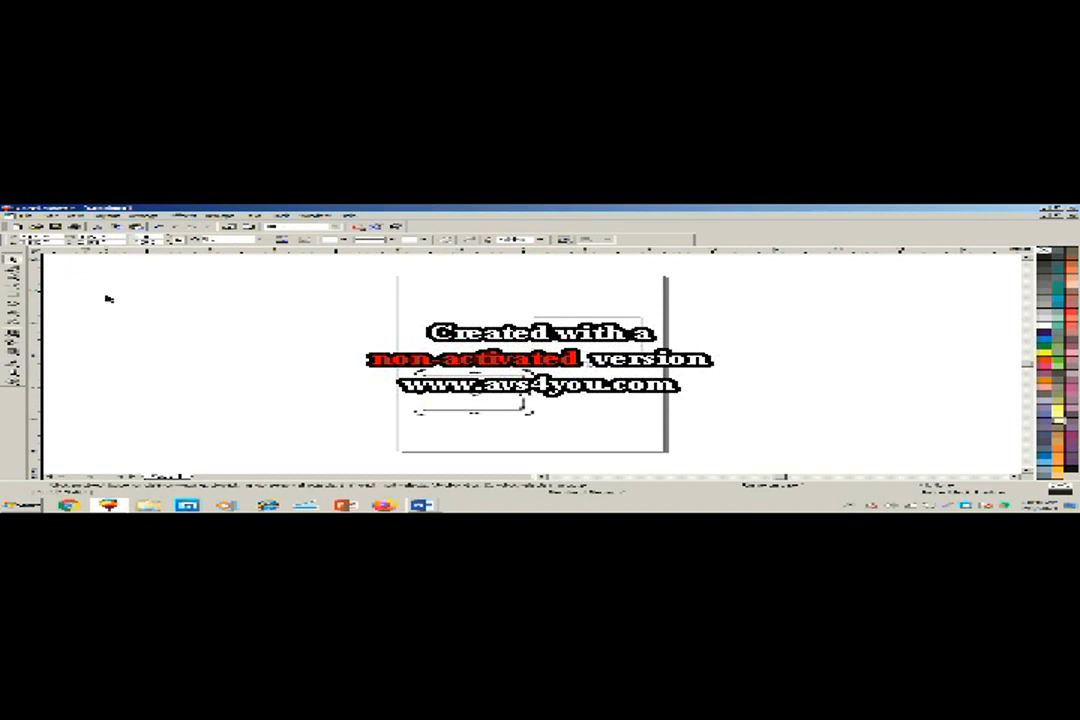
- Cut the upper-right rectangle into two pieces with a vertical Knife cut near its middle
left_click(14, 262)
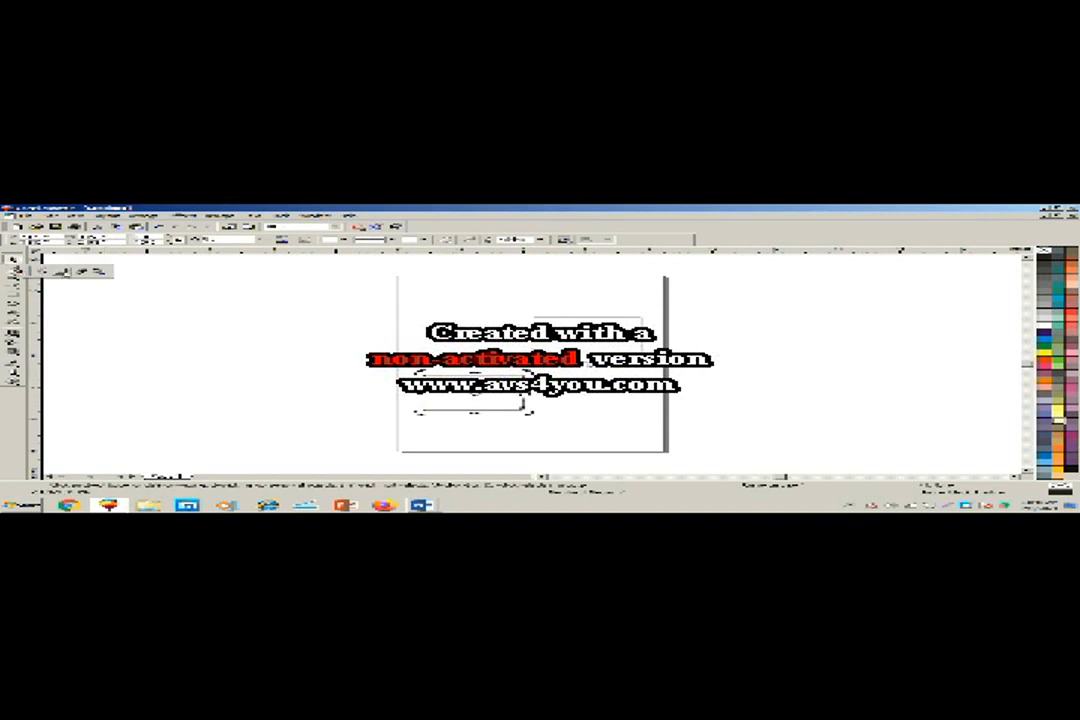
left_click(61, 272)
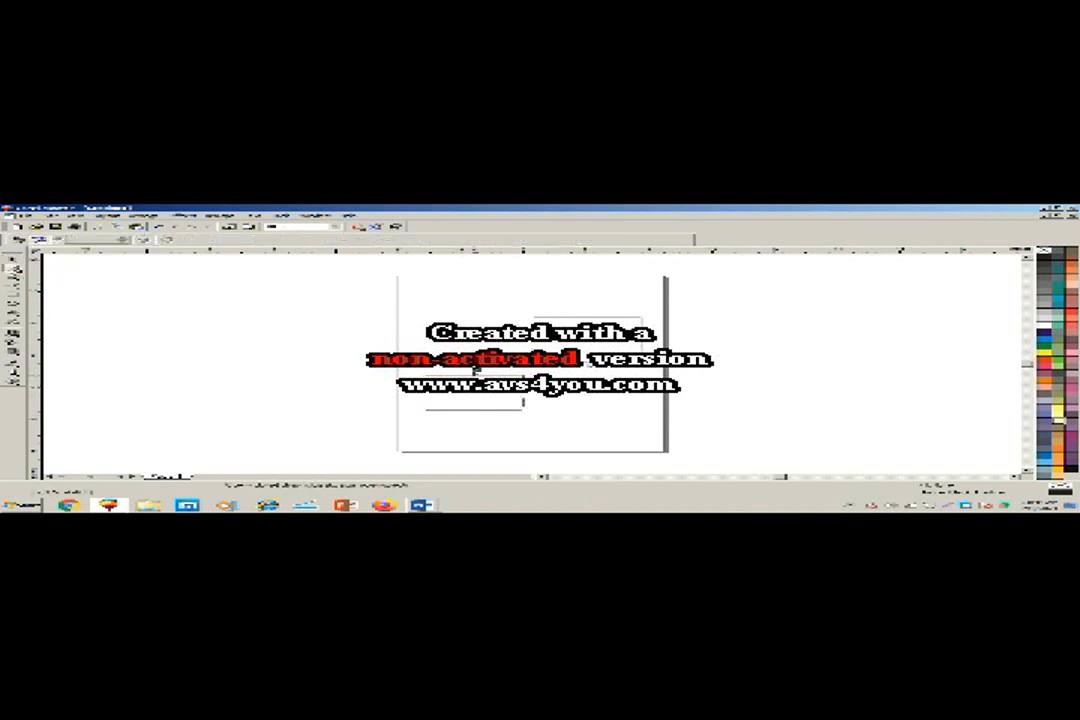
left_click(475, 372)
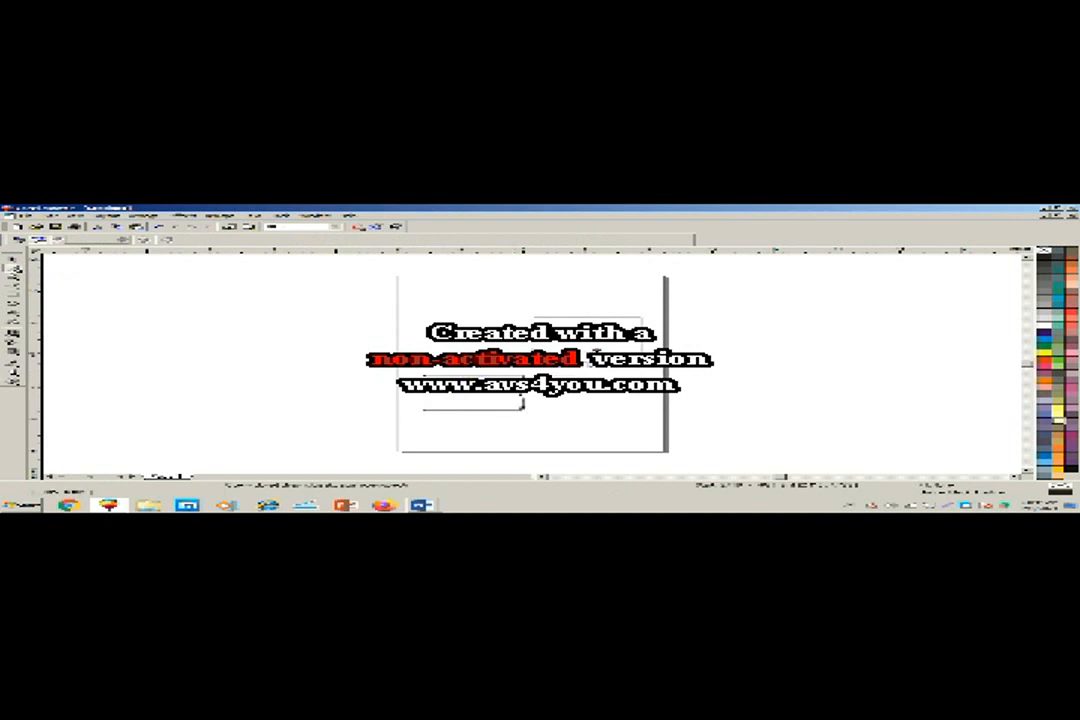
left_click(591, 350)
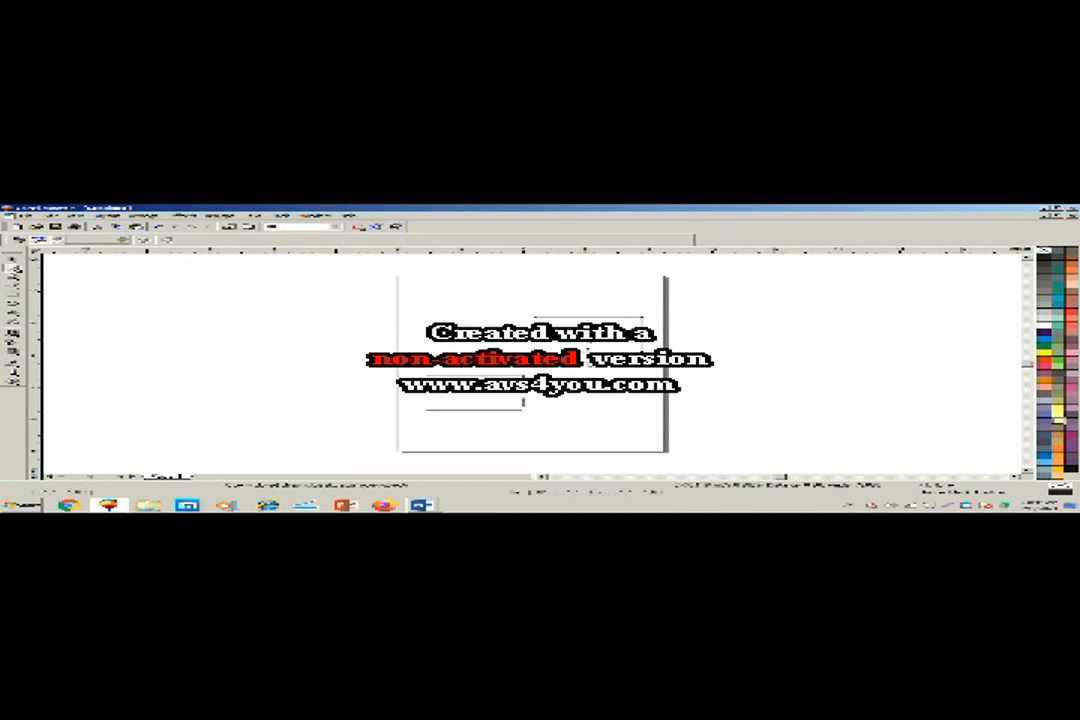
left_click(589, 317)
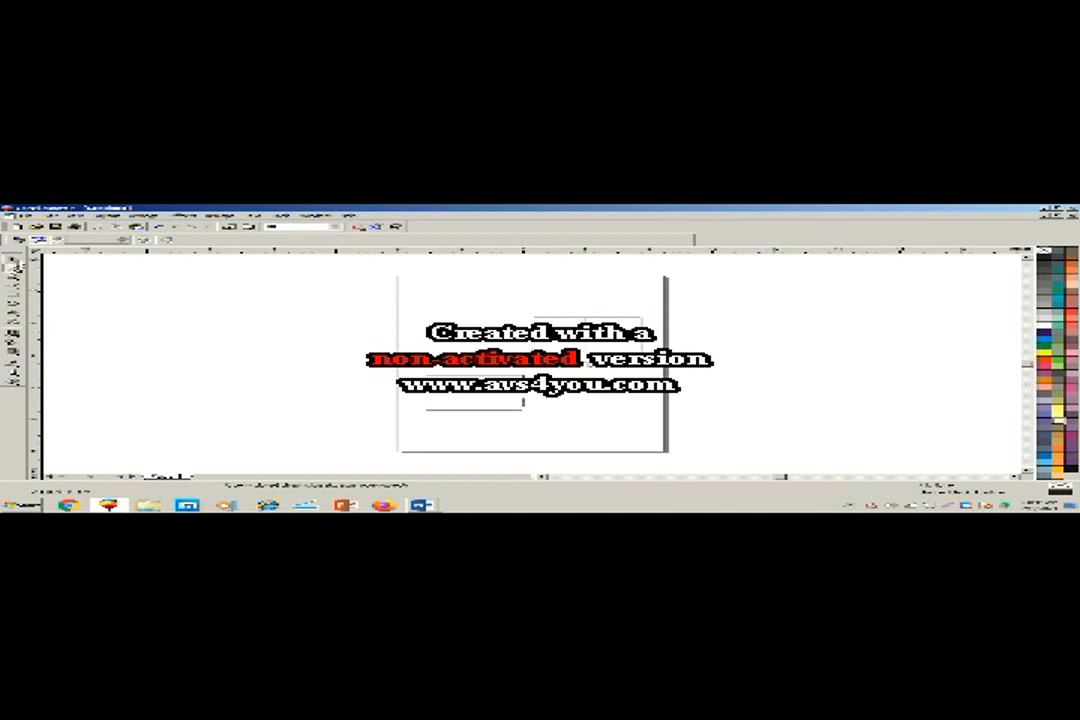
- Move the two cut pieces apart to the page's upper left and lower right, and the uncut lower-left rectangle to the upper middle
left_click(14, 259)
left_click(571, 343)
left_click_drag(573, 344, 476, 335)
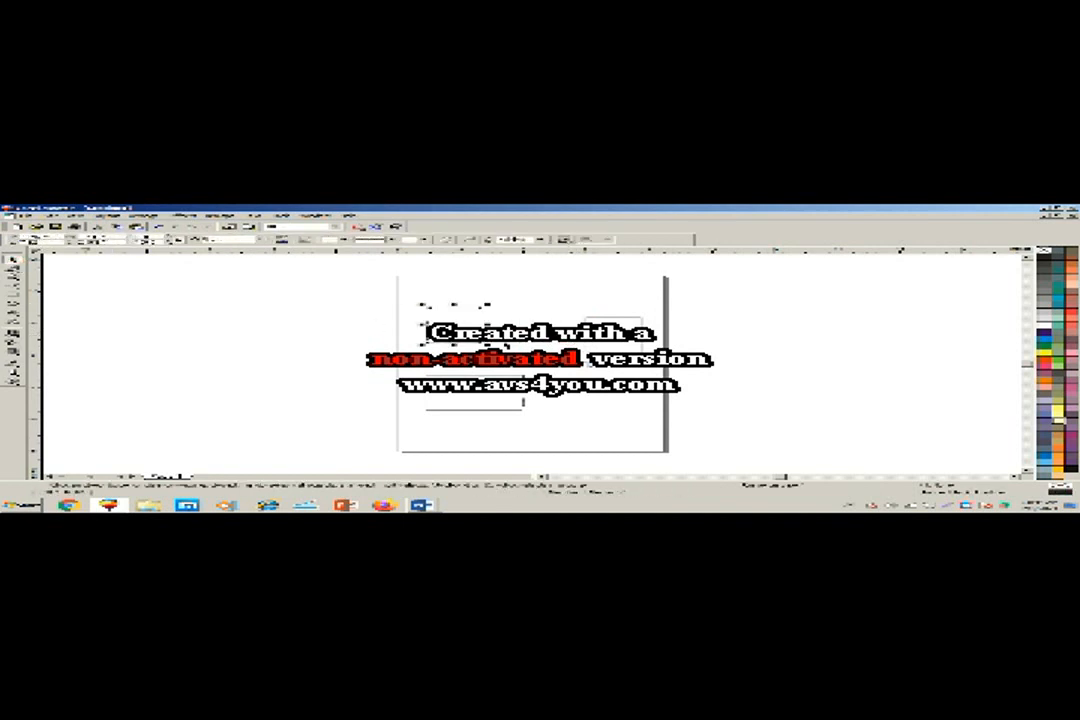
left_click_drag(616, 337, 591, 391)
left_click(592, 363)
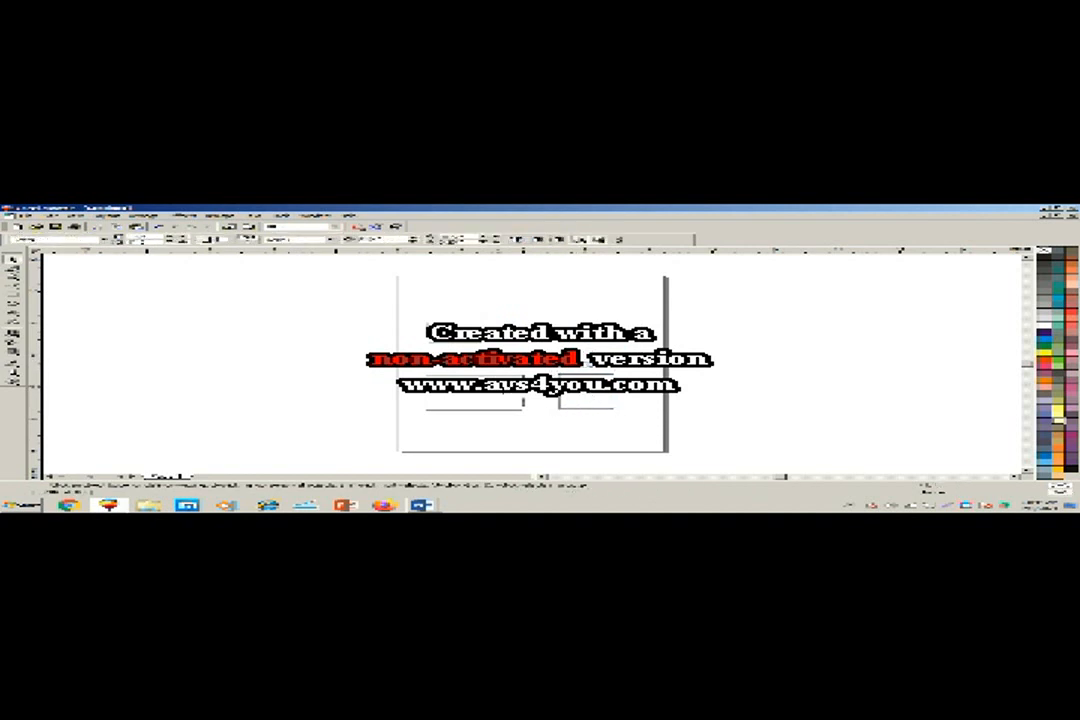
left_click_drag(479, 388, 574, 316)
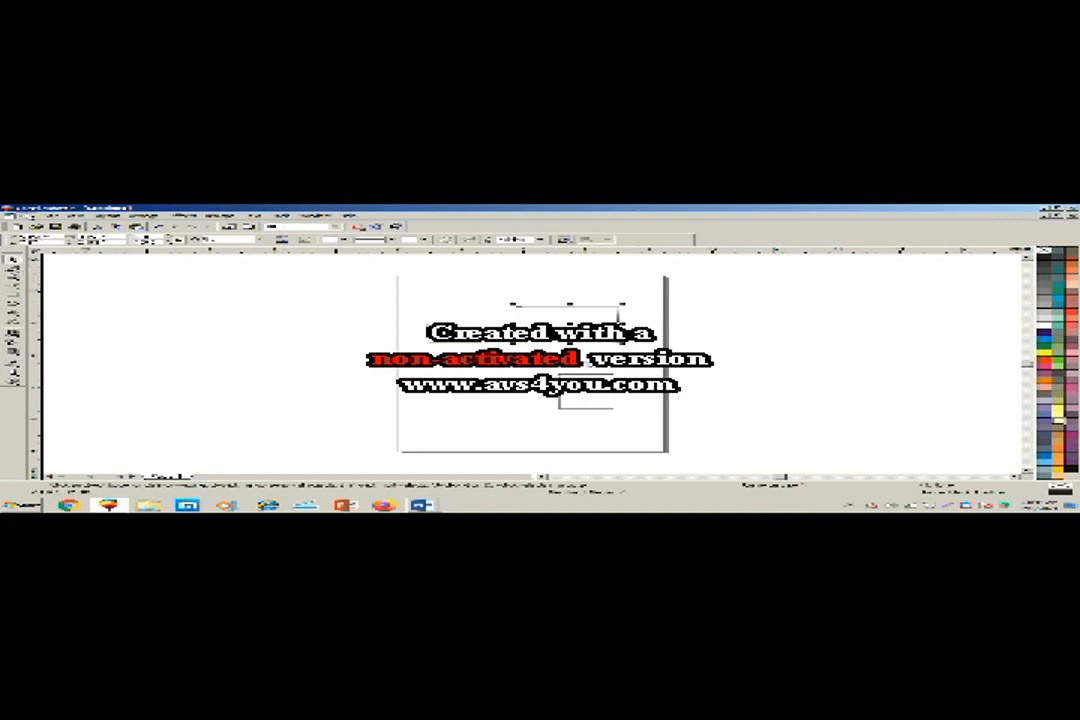
- Try to export the drawing over an existing image file, accepting the bitmap settings and cancelling at the preview
left_click(26, 215)
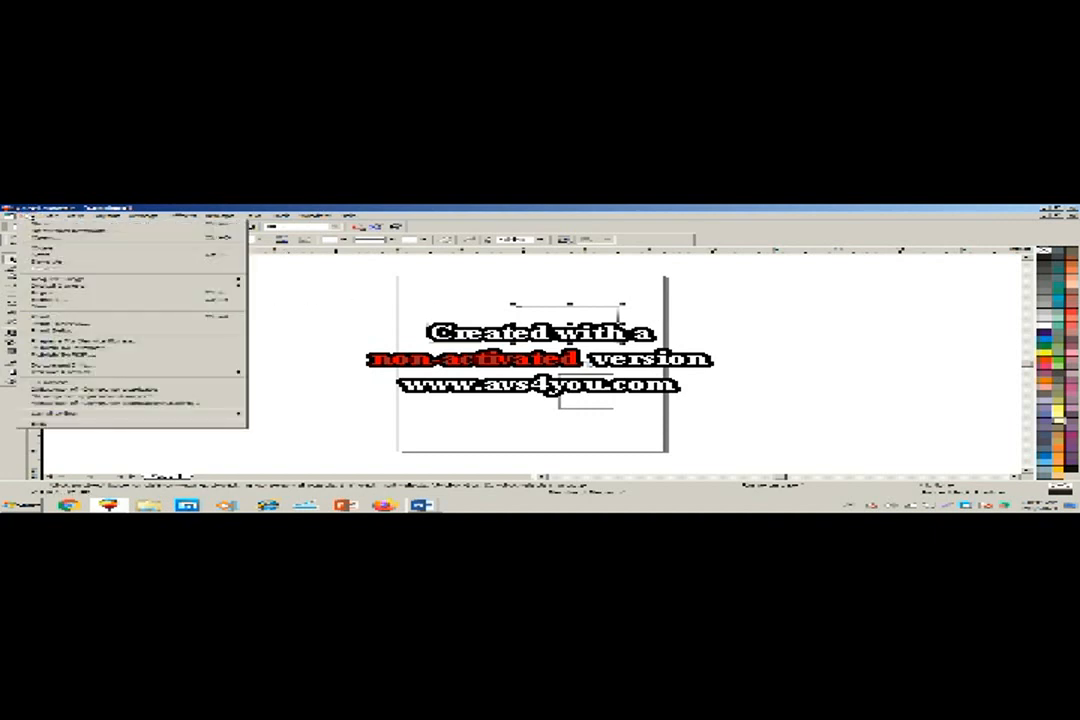
left_click(92, 300)
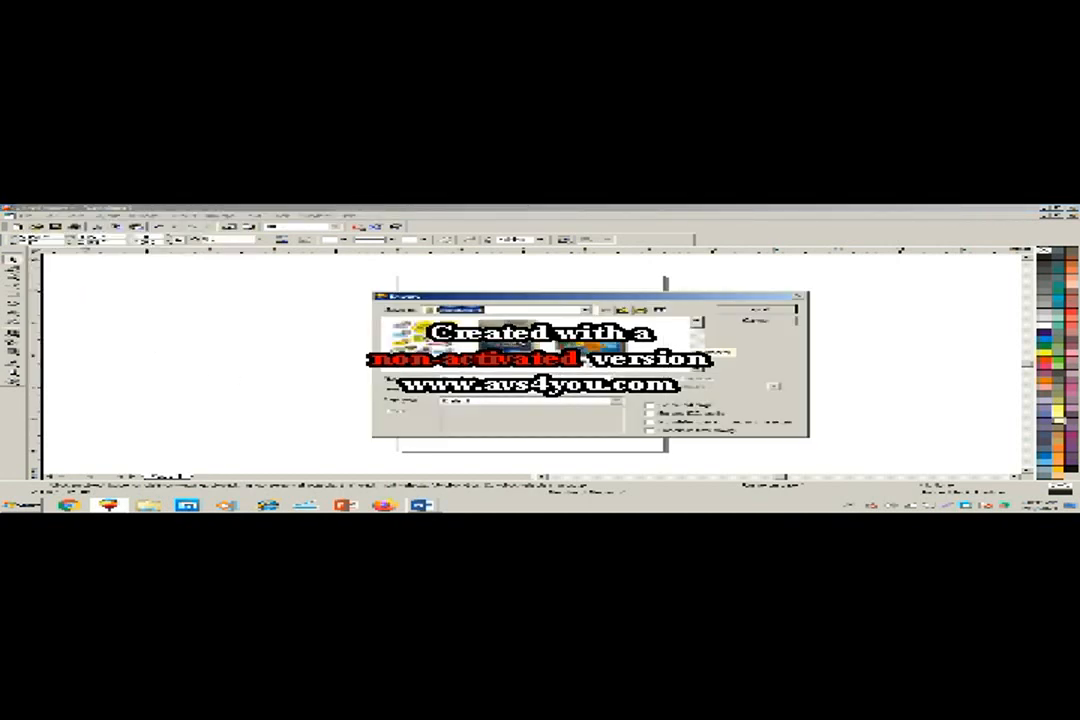
left_click(507, 333)
left_click(773, 310)
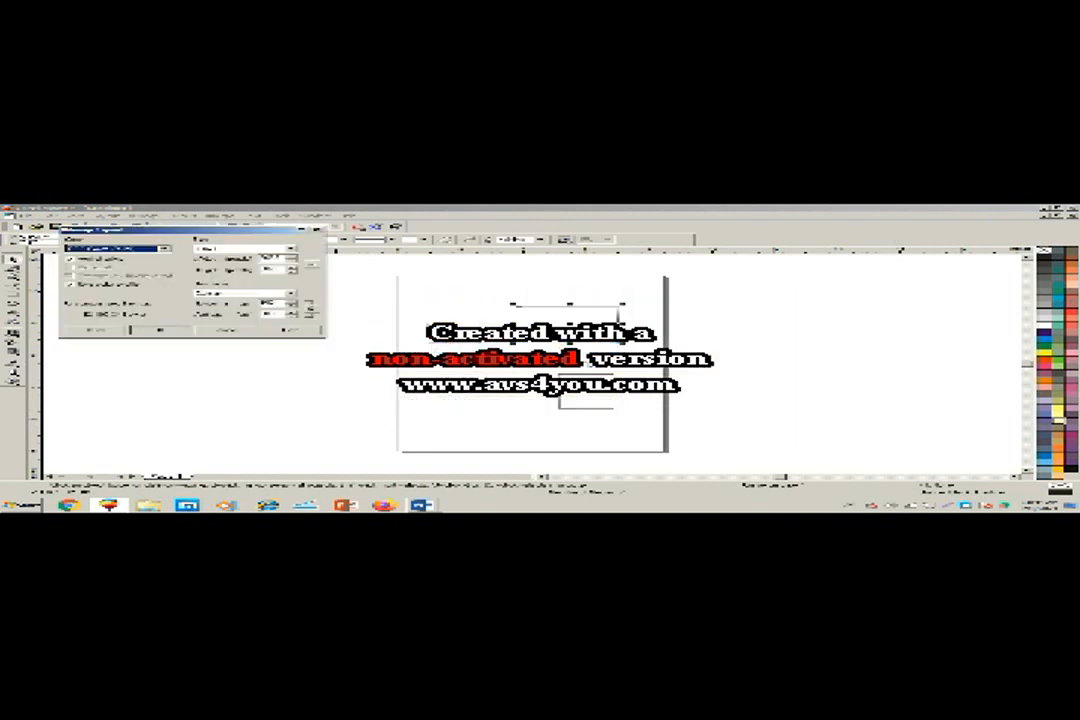
left_click(160, 329)
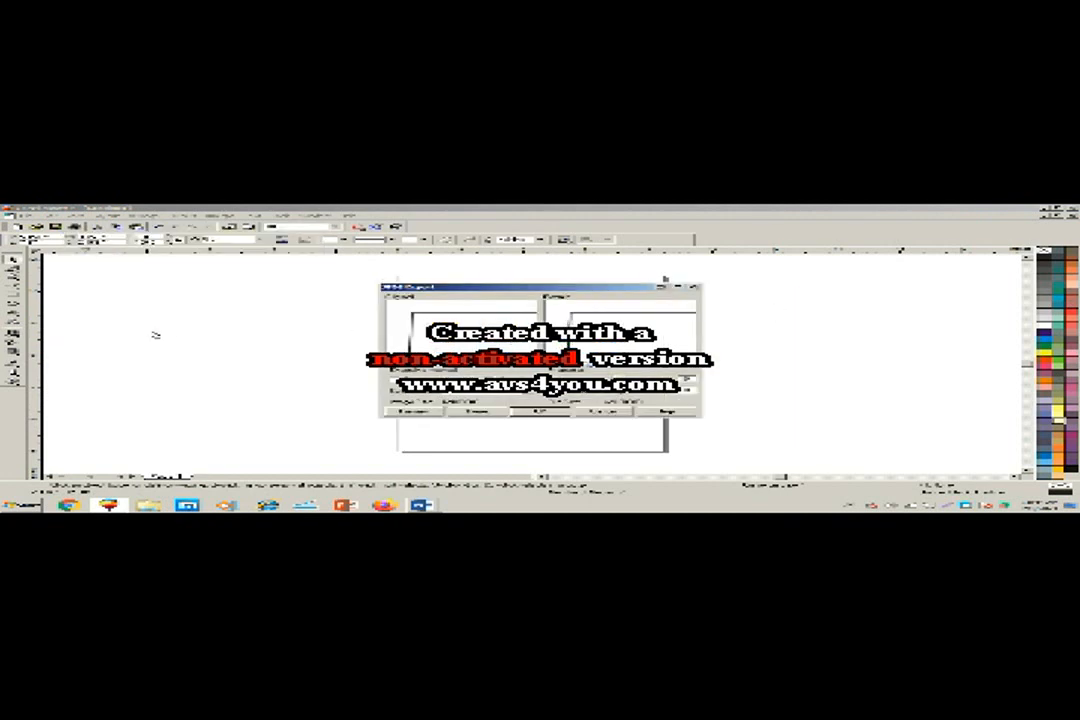
left_click(602, 411)
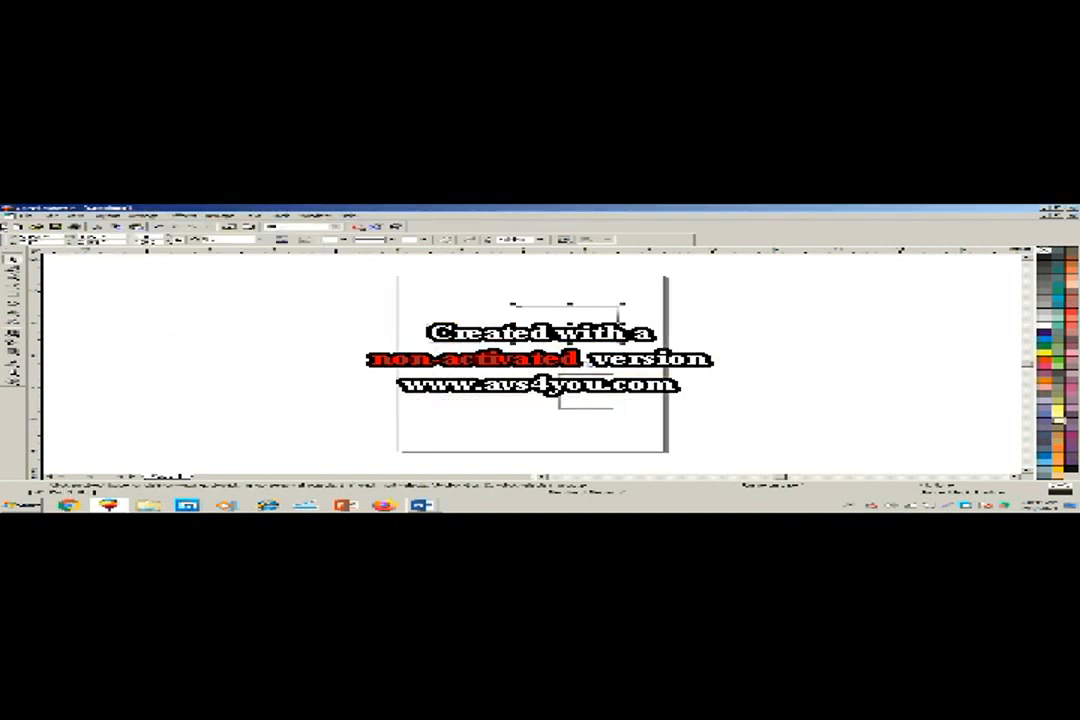
- Import the people illustration from the image folder and place it across the upper part of the page
left_click(20, 215)
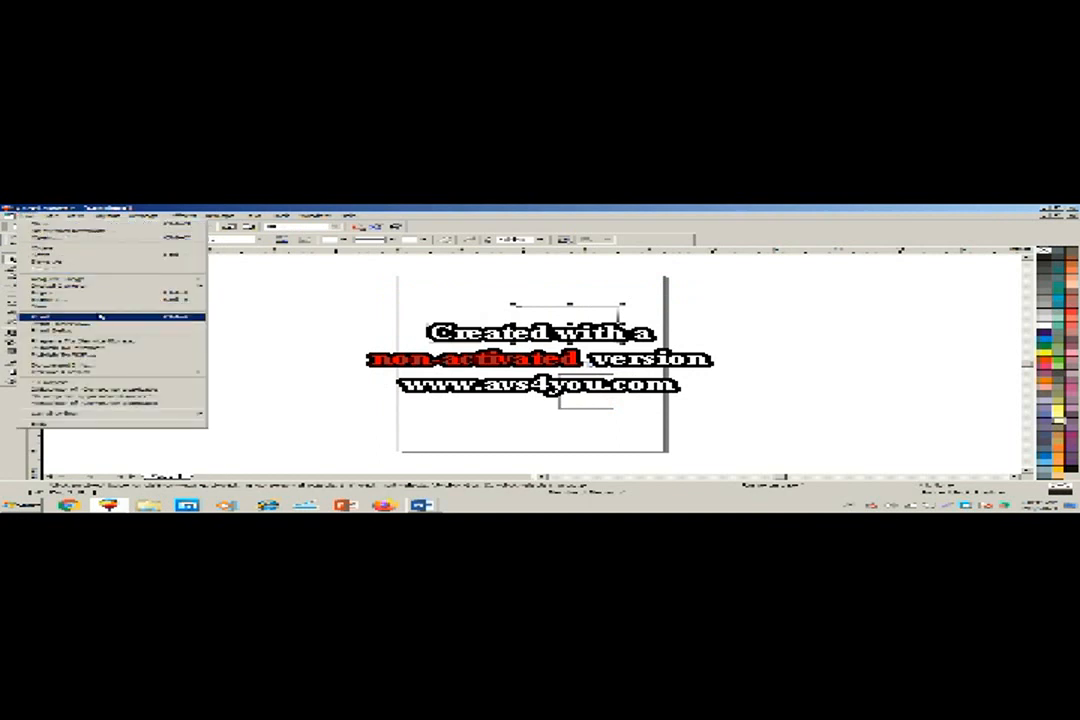
left_click(112, 294)
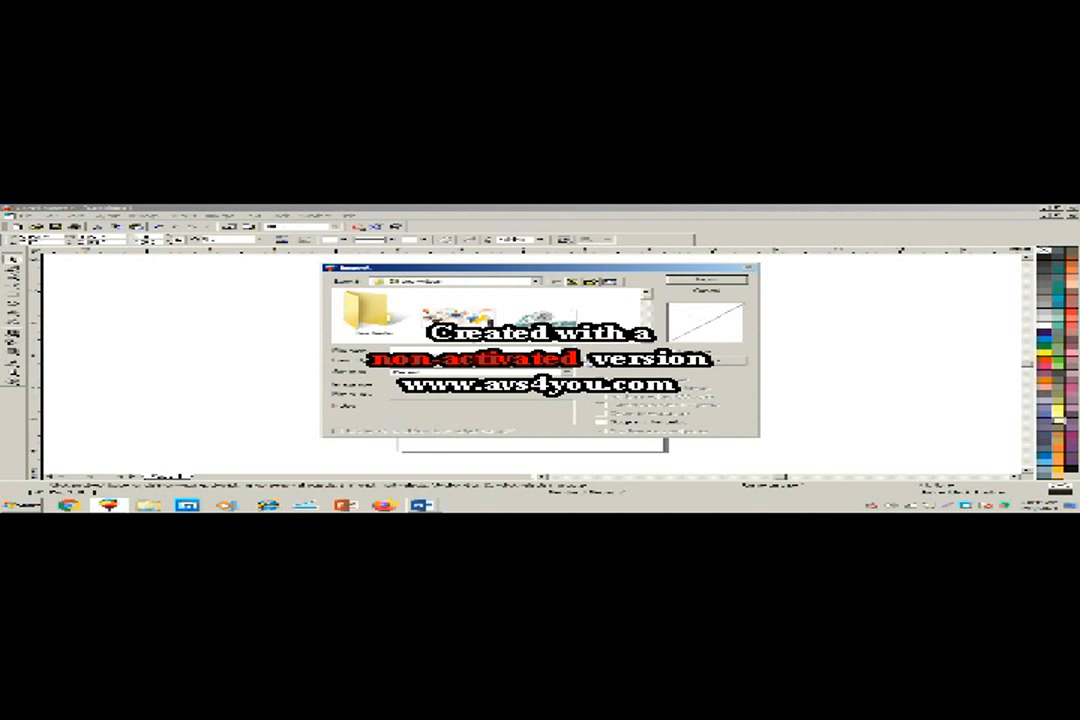
left_click(460, 318)
left_click(730, 281)
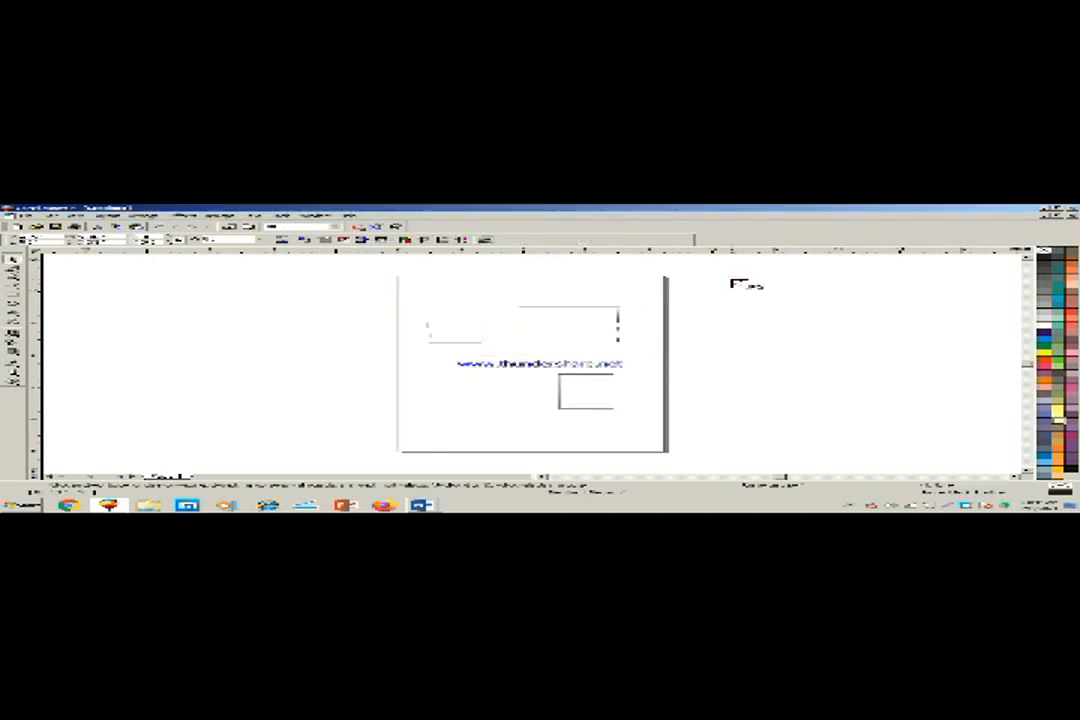
left_click(239, 344)
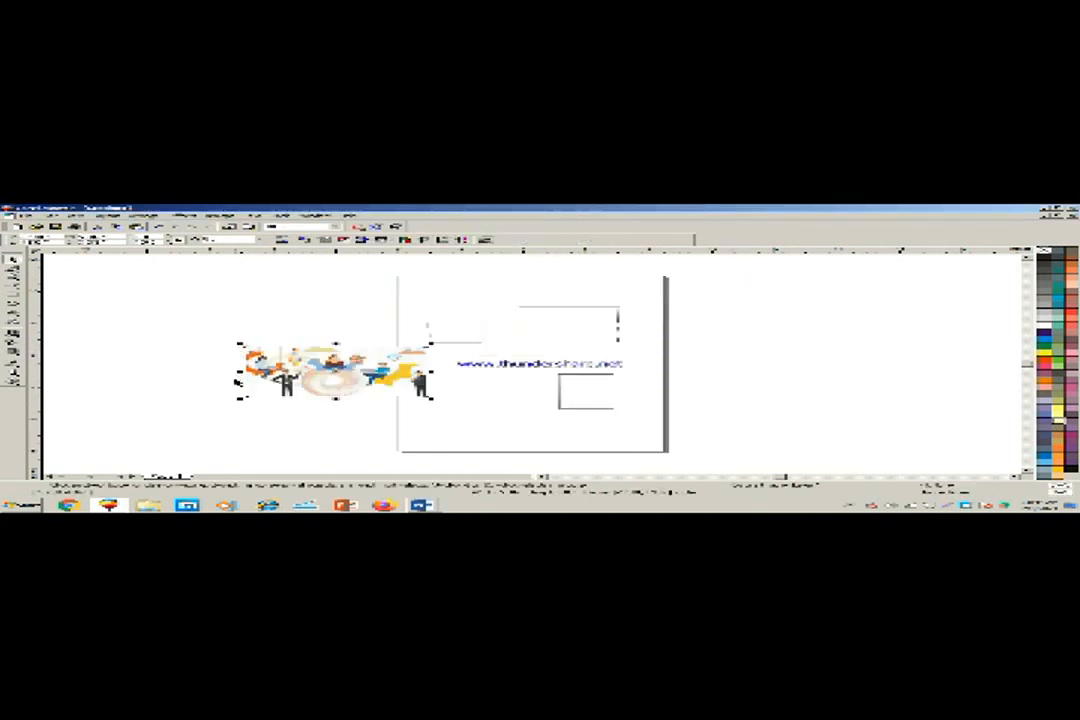
left_click_drag(317, 376, 514, 312)
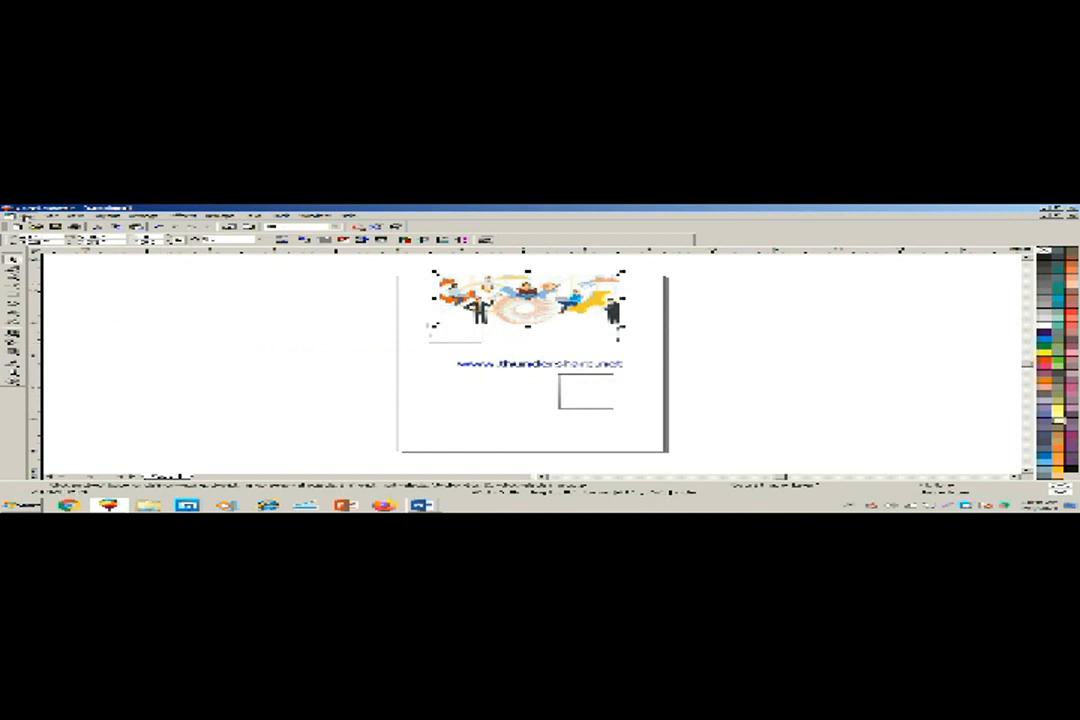
left_click(20, 215)
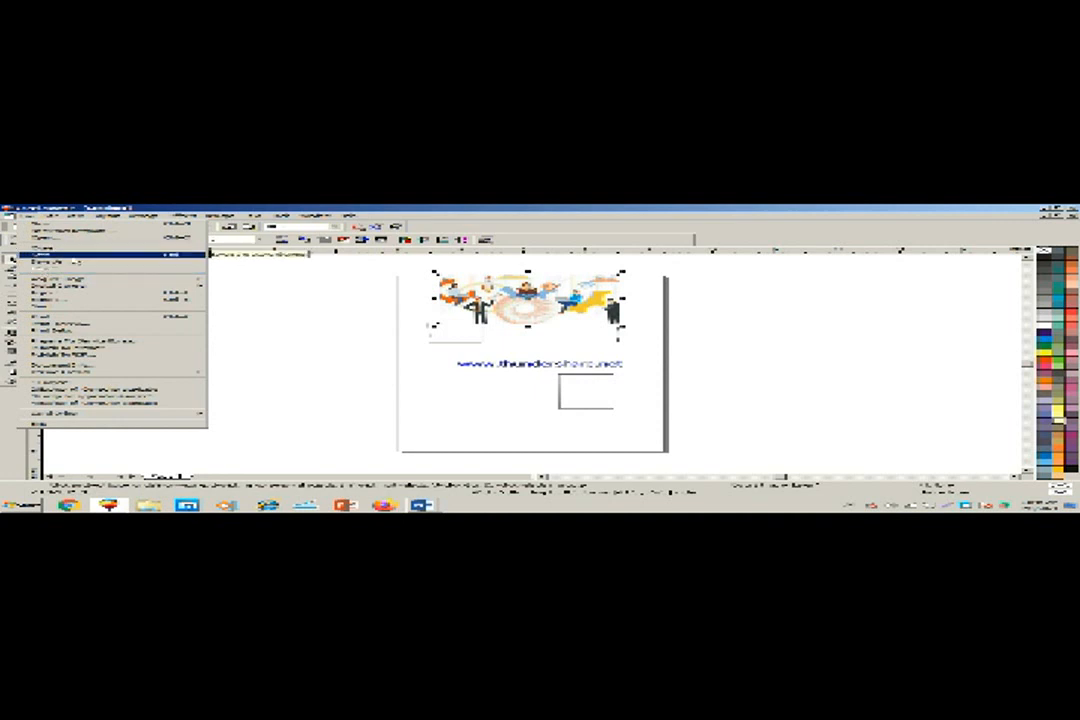
mouse_move(106, 281)
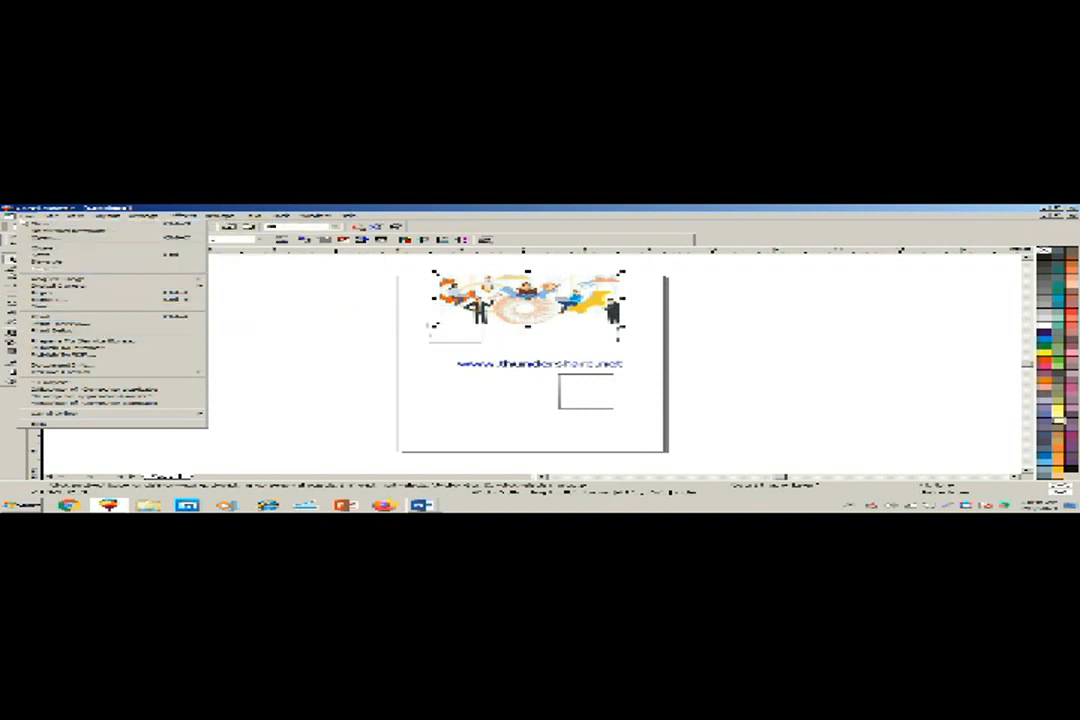
left_click(300, 360)
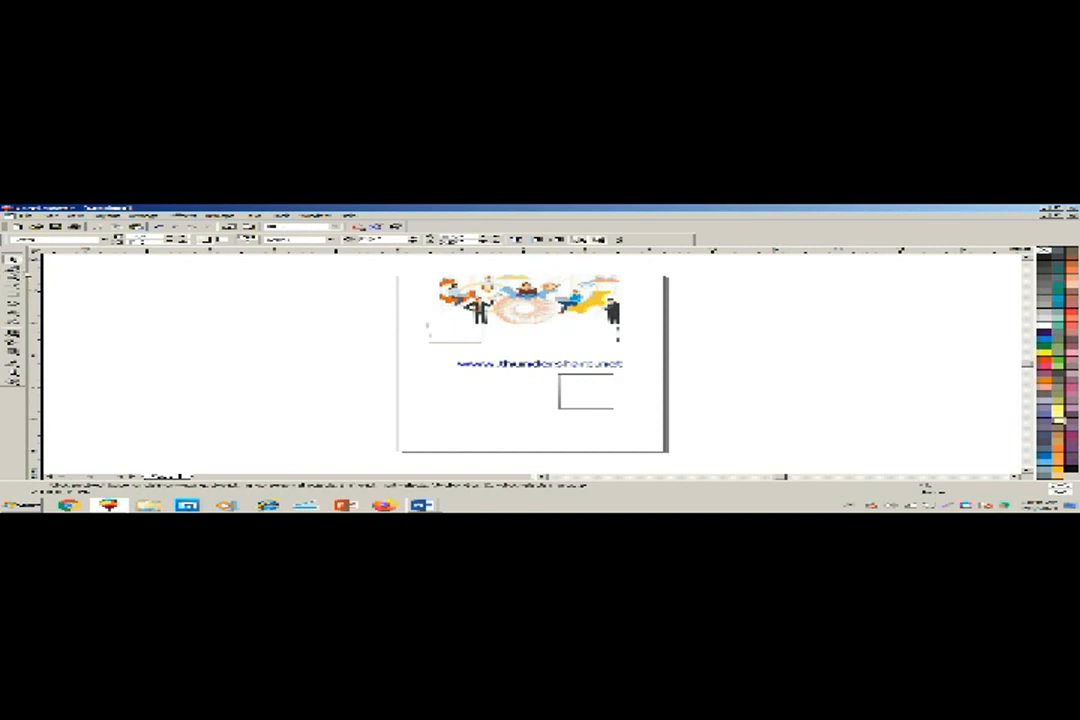
left_click(966, 506)
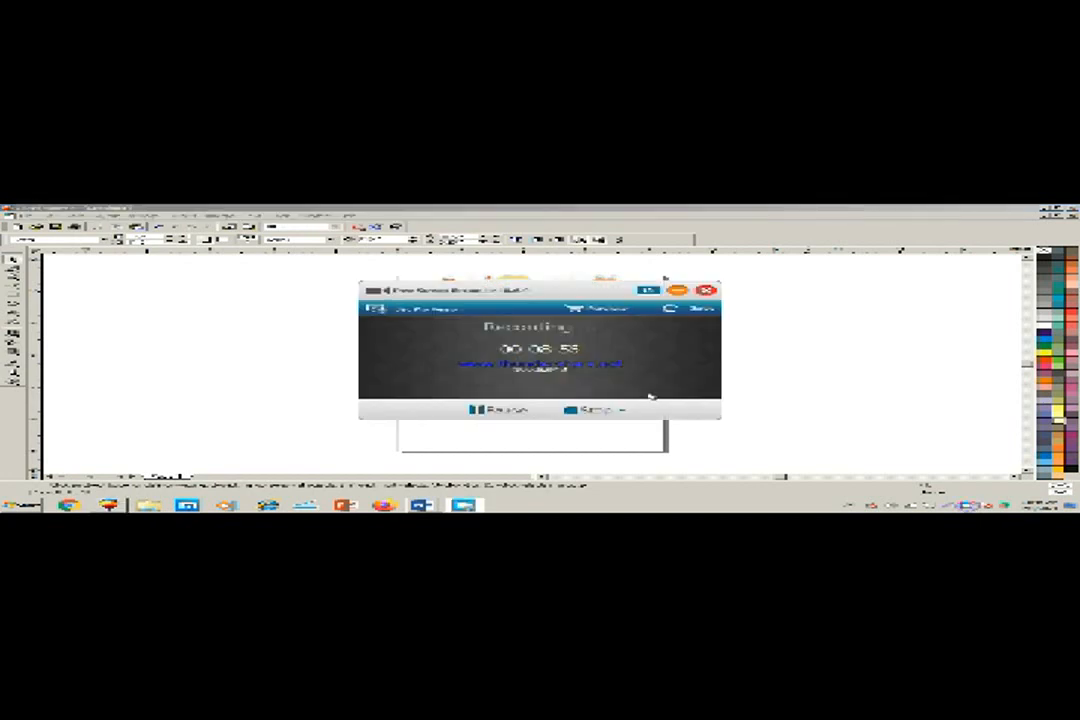